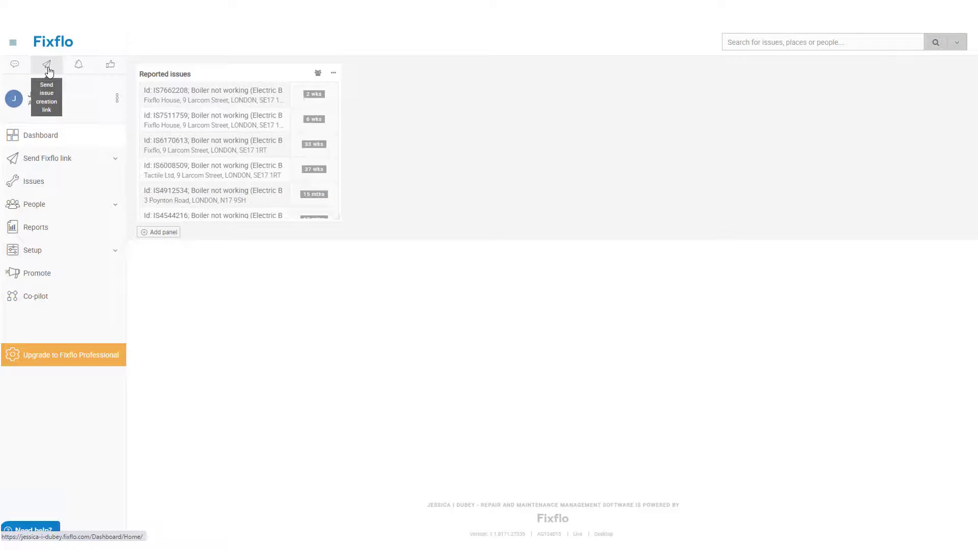
# Step: Send a Fixflo issue-creation link to the occupier's e-mail address
pyautogui.click(49, 71)
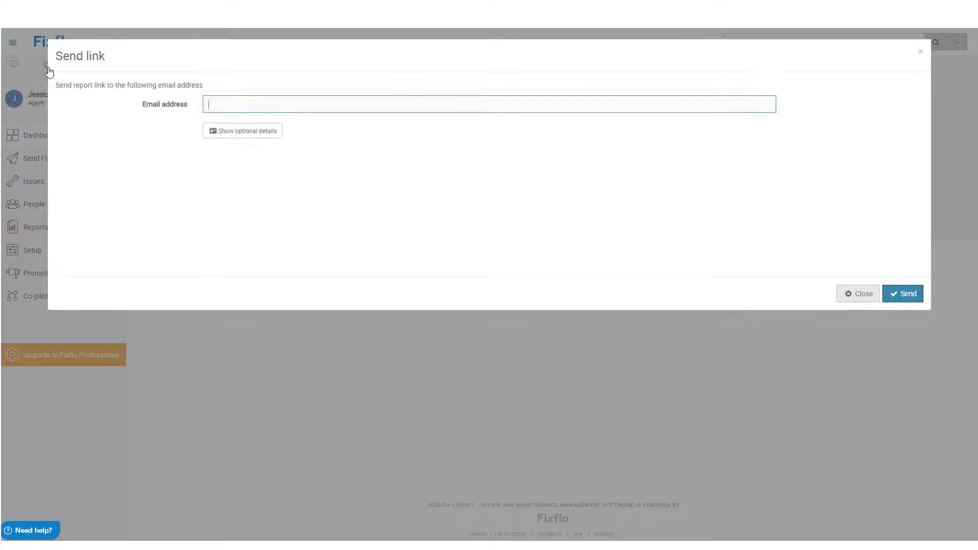
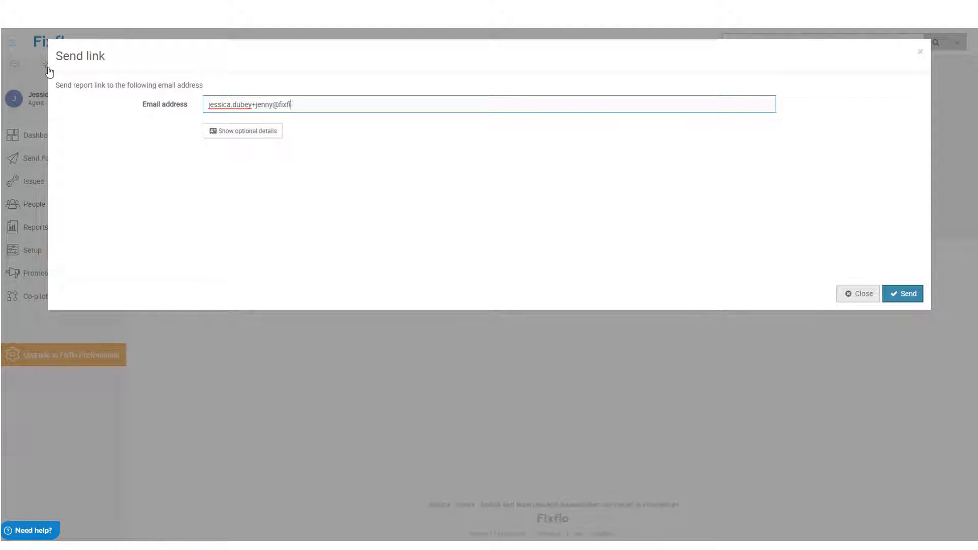
pyautogui.click(897, 294)
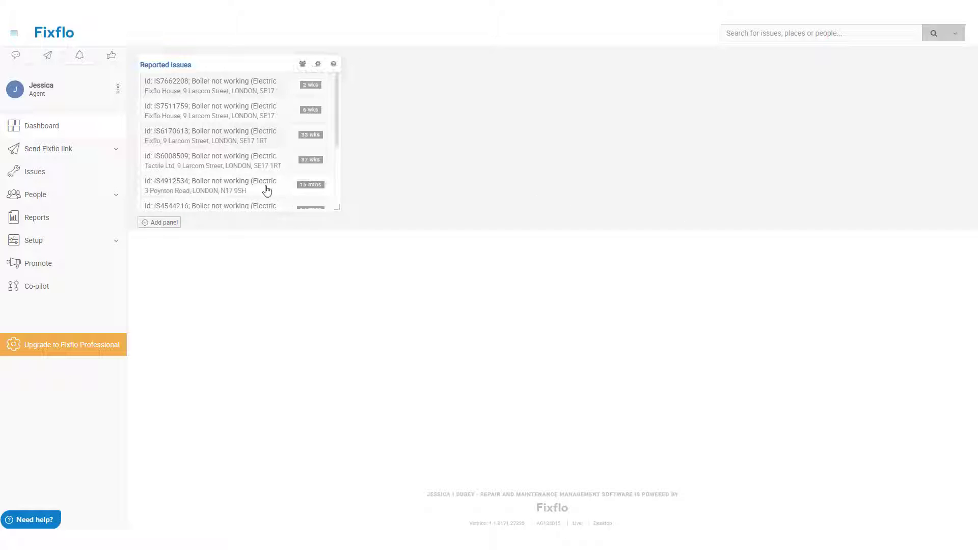
# Step: Show the 93 submitted issues, briefly expanding then collapsing the advanced search filters
pyautogui.click(110, 180)
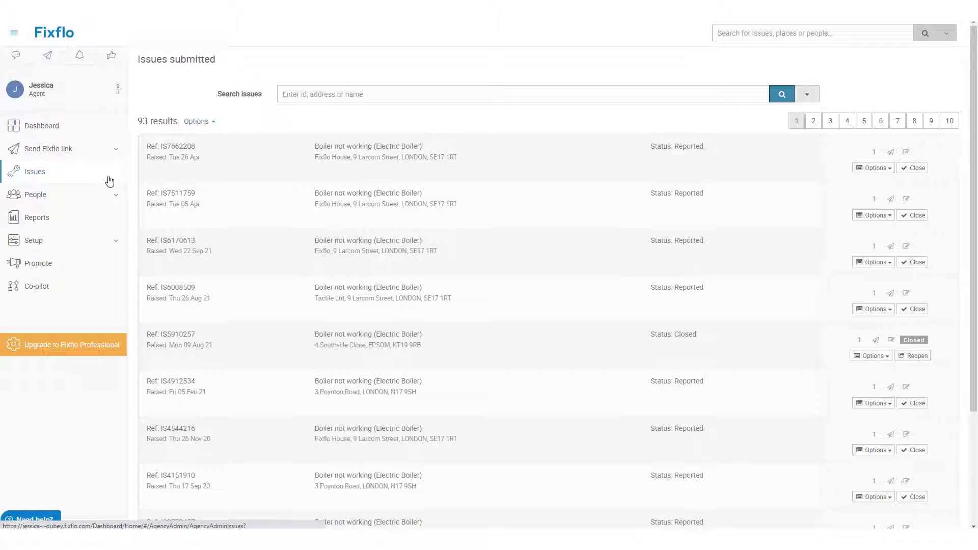
pyautogui.click(807, 97)
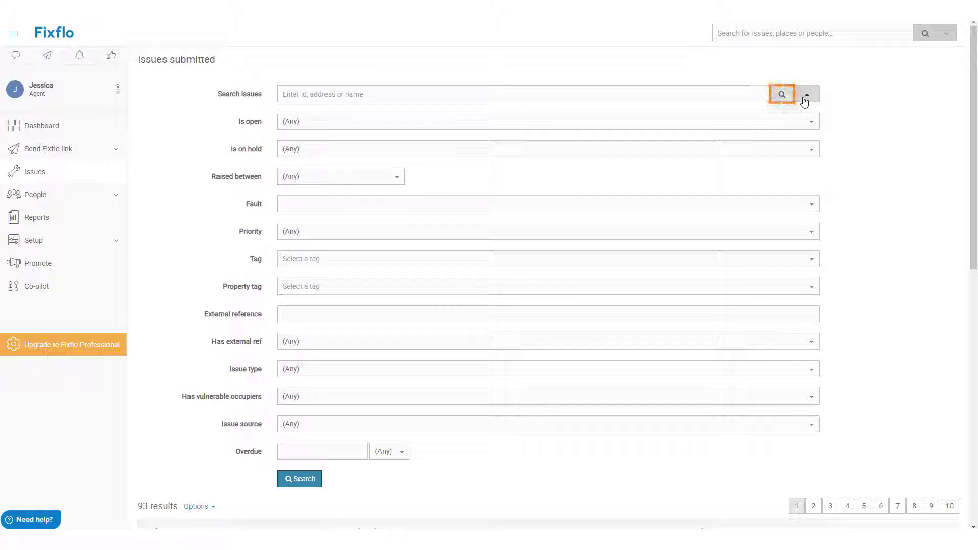
pyautogui.click(804, 98)
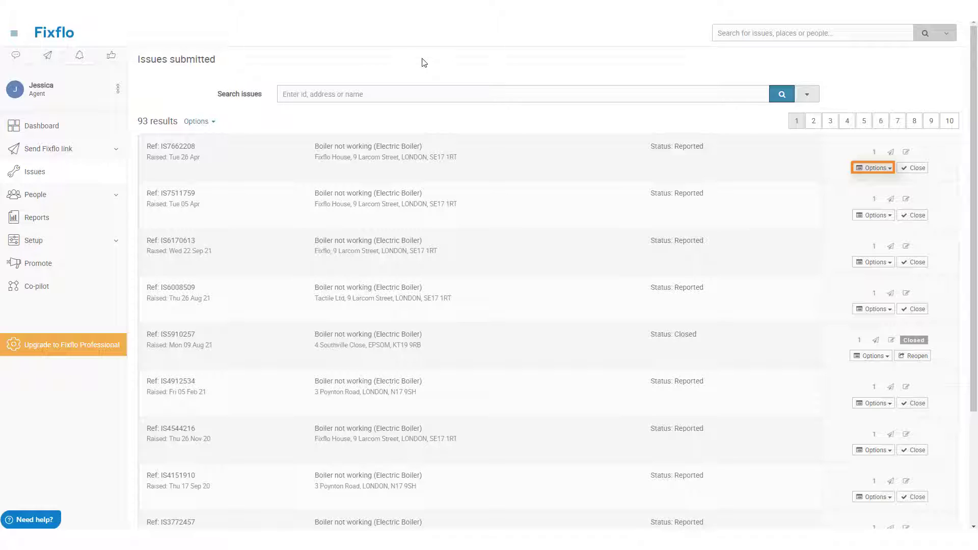
# Step: Open the first boiler issue's 'Problem Reported' creation e-mail for resending
pyautogui.click(861, 170)
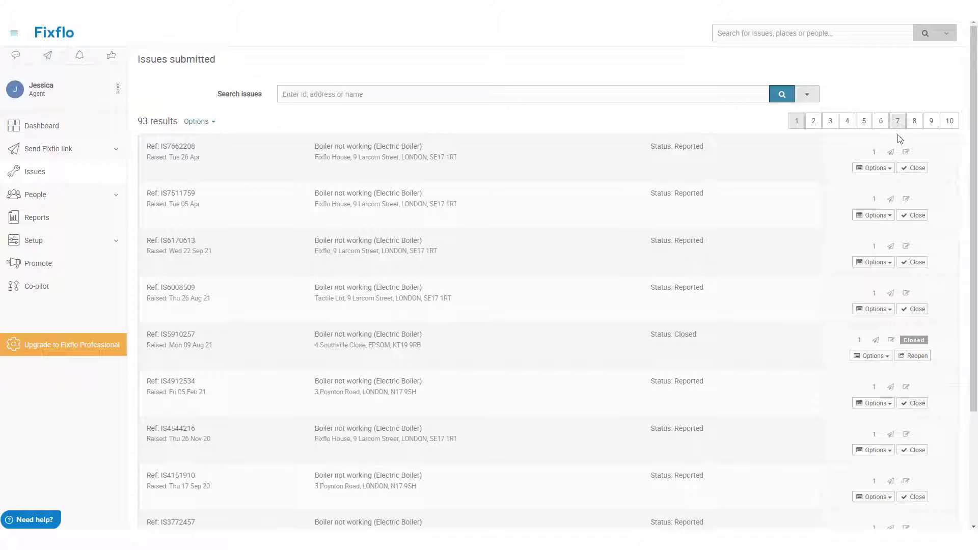
pyautogui.click(890, 152)
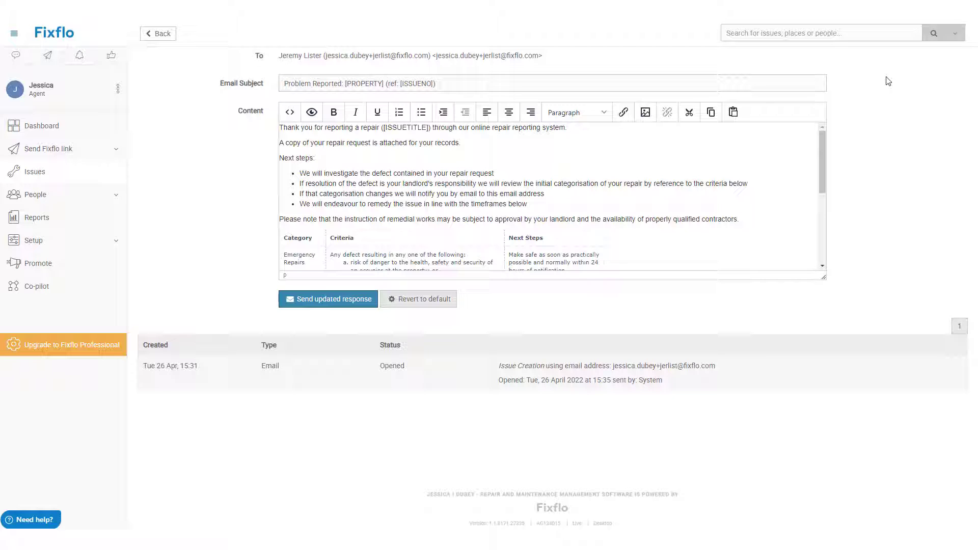
# Step: Return to the submitted issues list and toggle the first issue's actions menu
pyautogui.click(158, 34)
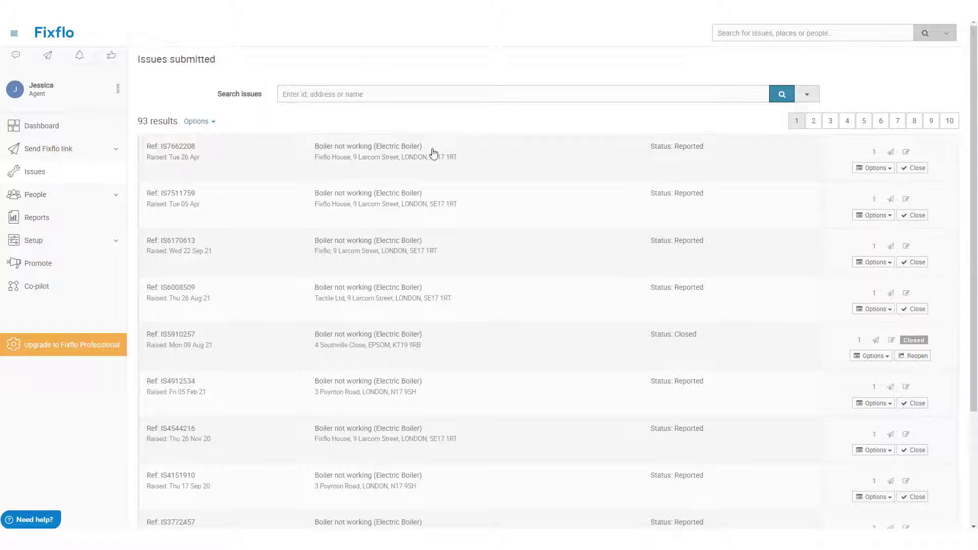
pyautogui.click(867, 170)
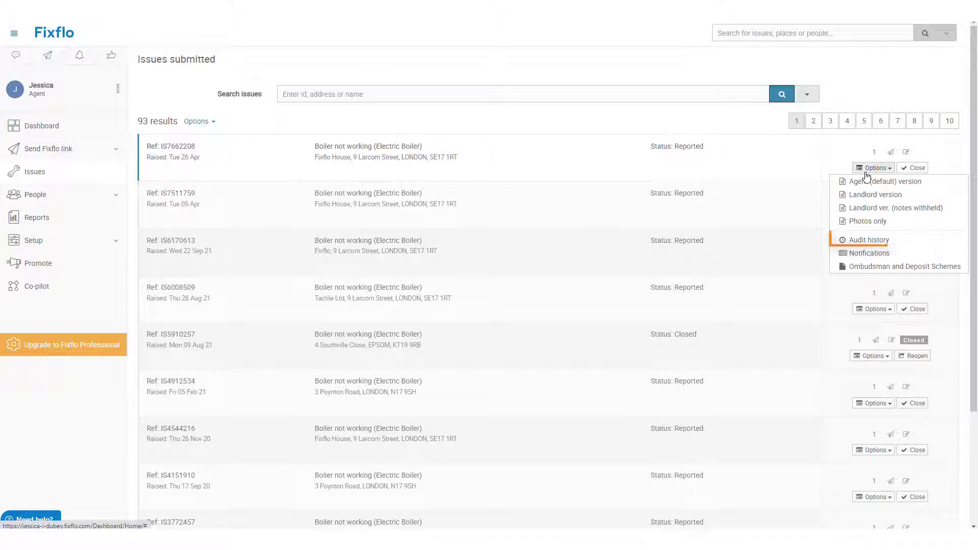
pyautogui.click(866, 170)
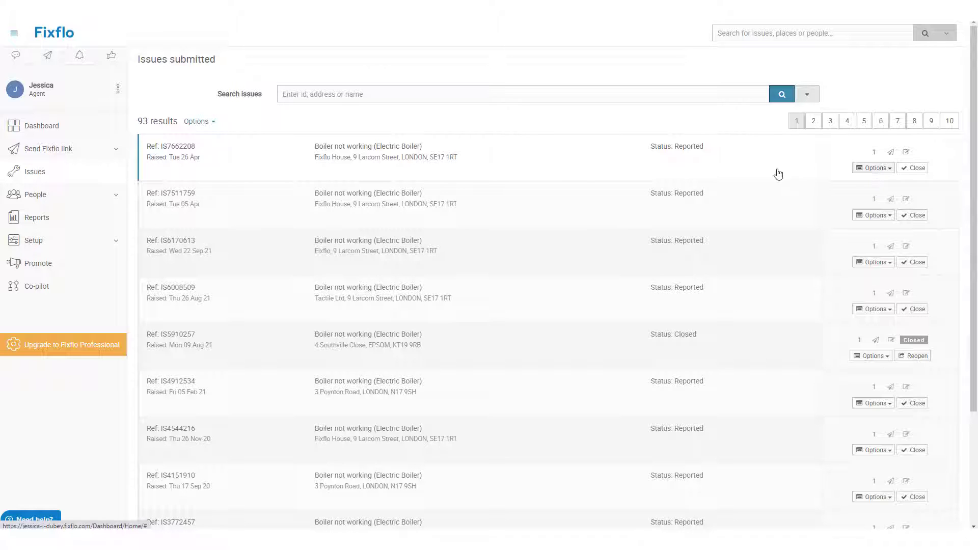
# Step: Review the first boiler issue's full details, then show the issues list's export options
pyautogui.click(607, 171)
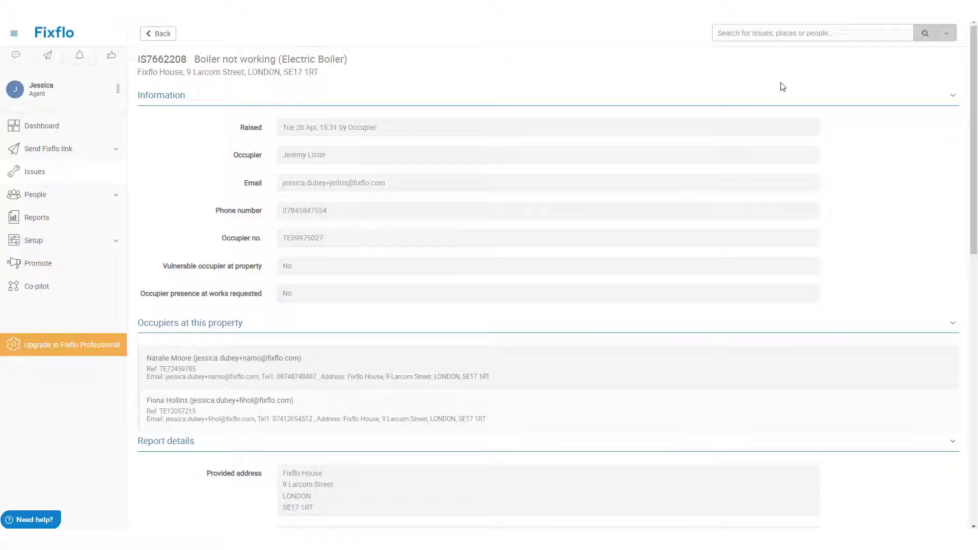
pyautogui.scroll(-7, 783, 87)
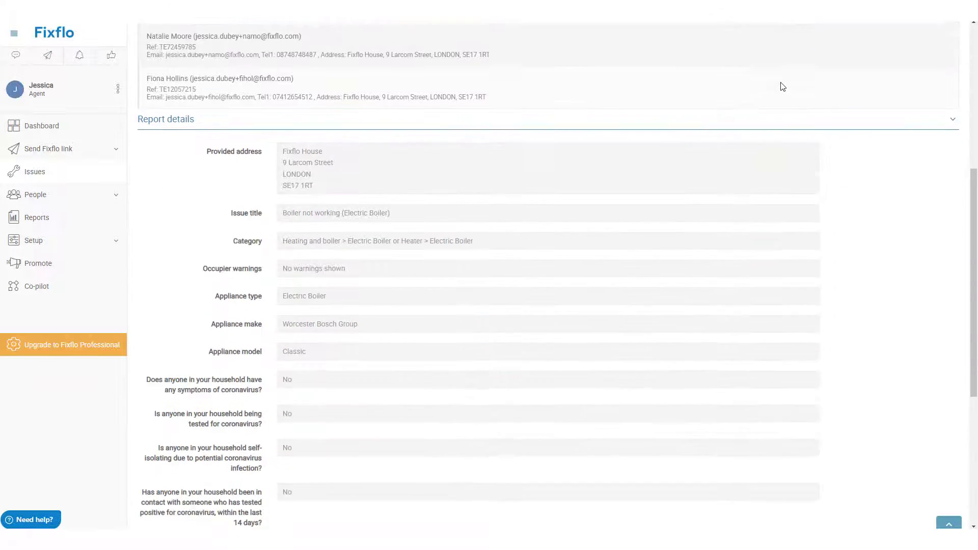
pyautogui.scroll(-4, 783, 86)
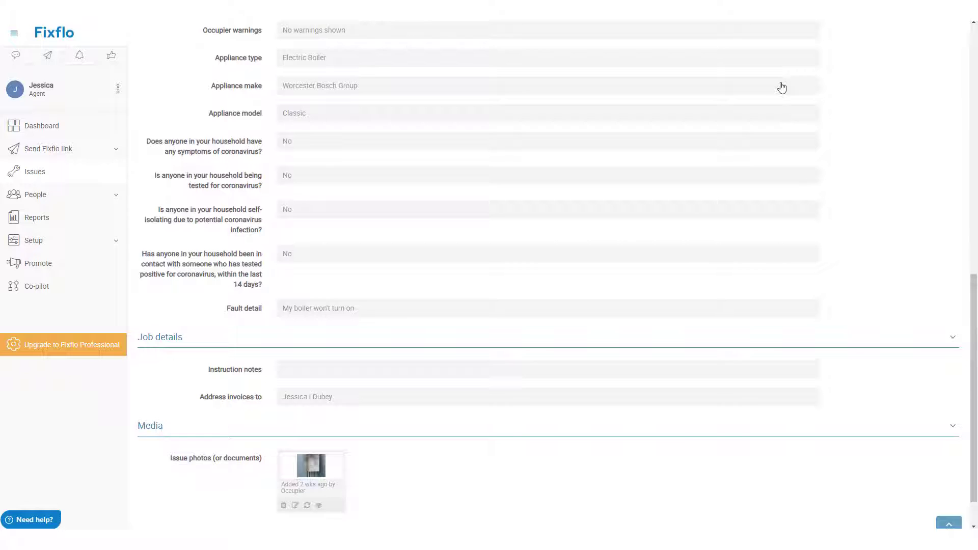
pyautogui.scroll(-1, 782, 87)
pyautogui.scroll(12, 783, 87)
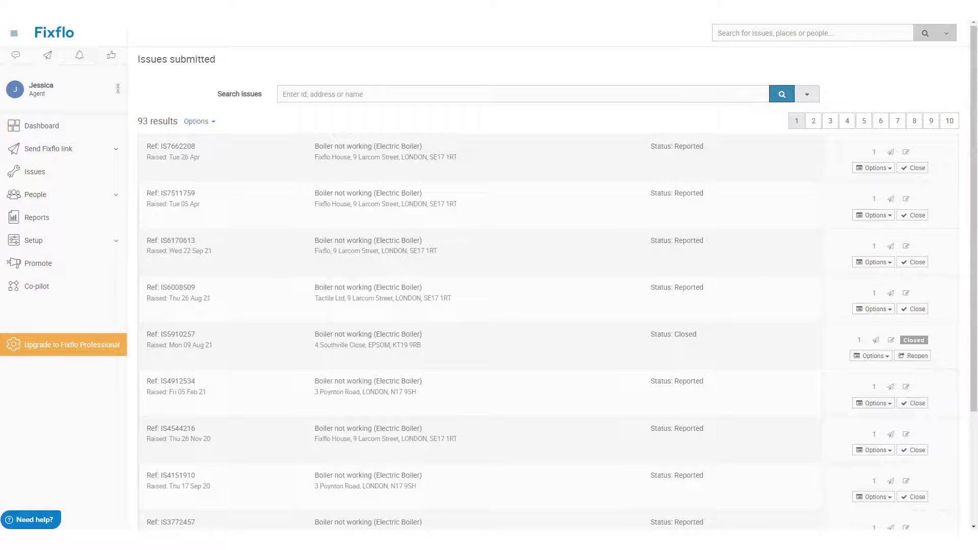
pyautogui.click(207, 126)
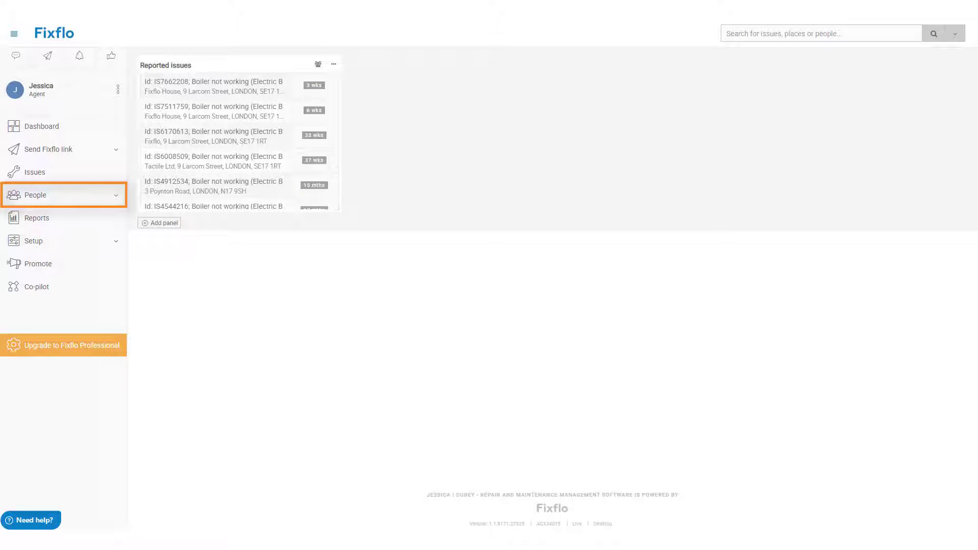
# Step: Open People > Agents listing three users, then advance to the User roles slide
pyautogui.click(82, 194)
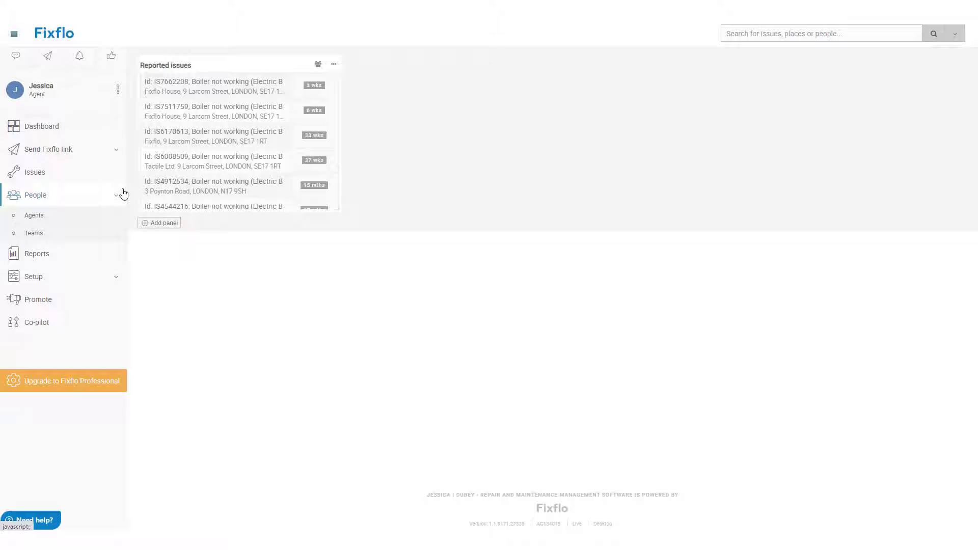
pyautogui.click(114, 216)
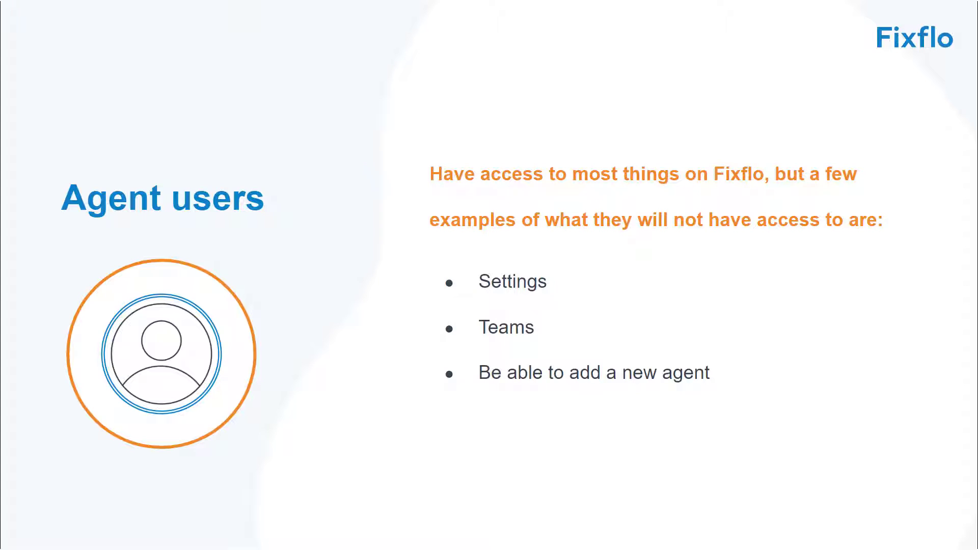
pyautogui.press('Right')
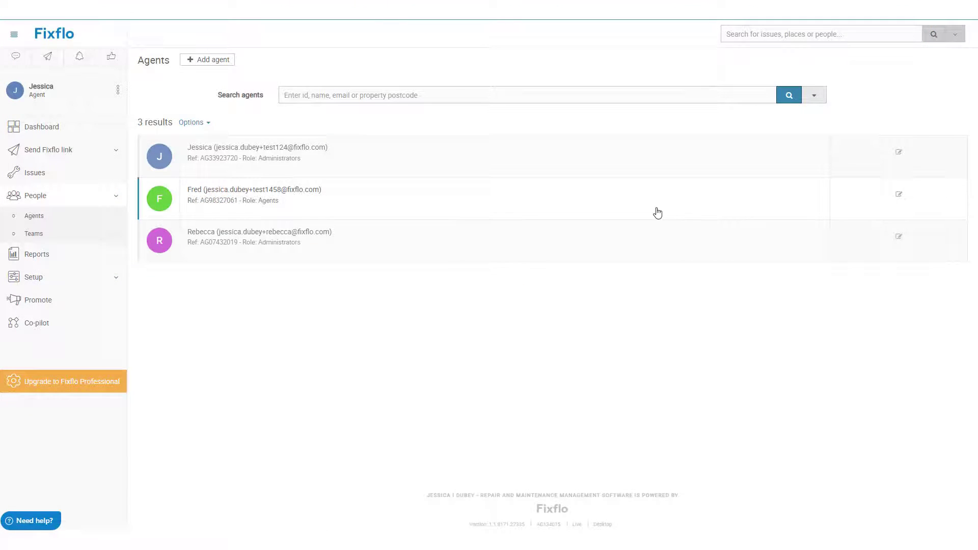
# Step: Change the second agent's Role to Administrators in their profile settings
pyautogui.click(657, 212)
pyautogui.scroll(-1, 889, 319)
pyautogui.scroll(-2, 889, 319)
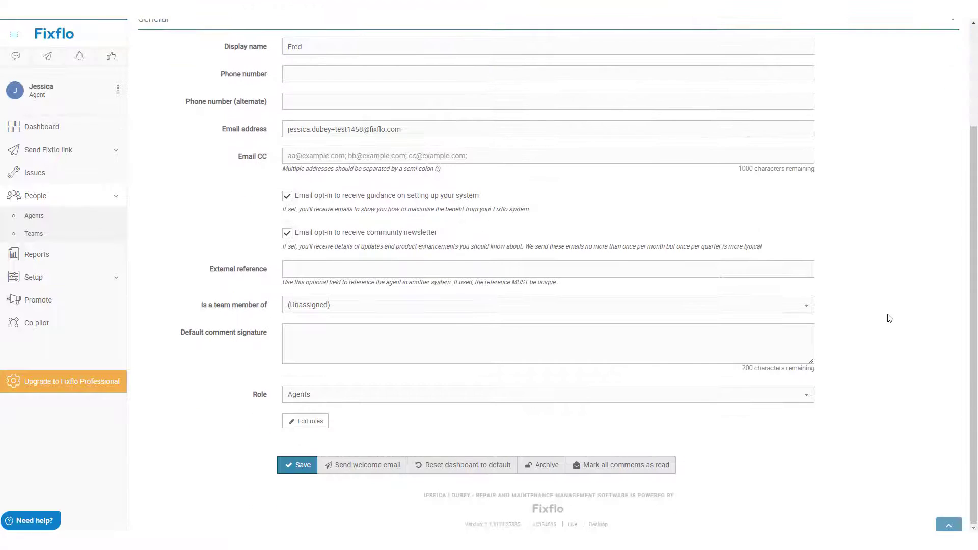
pyautogui.click(794, 397)
pyautogui.click(789, 424)
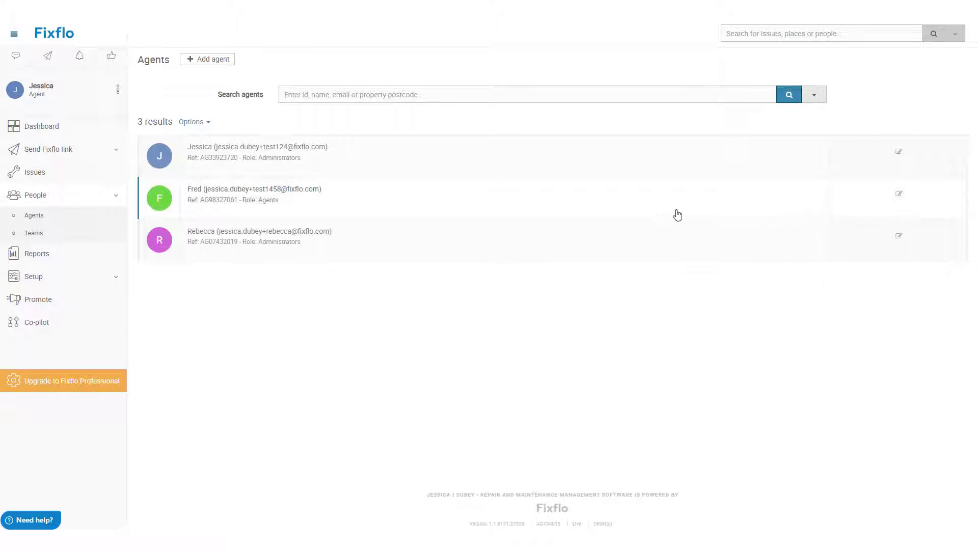
# Step: Reopen the second agent's profile and start archiving them
pyautogui.click(675, 212)
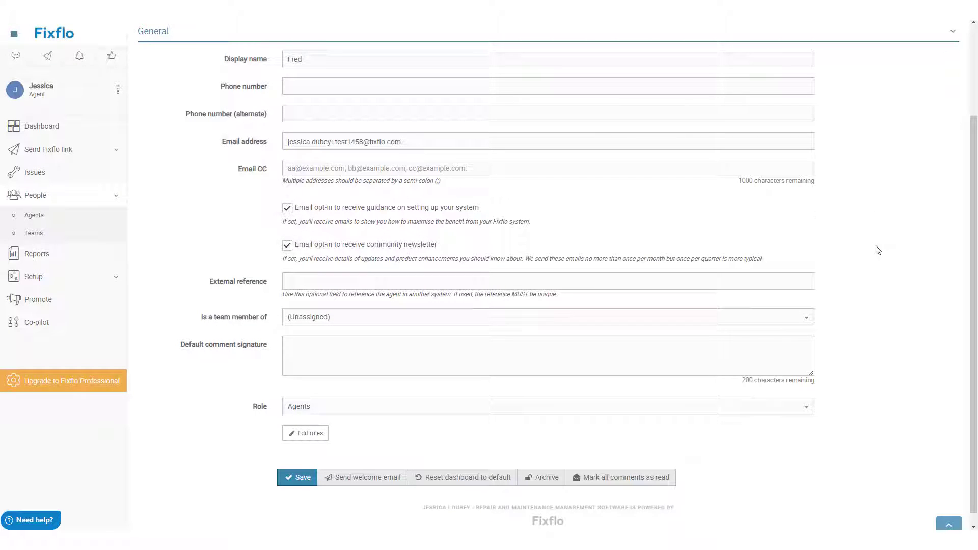
pyautogui.scroll(-1, 878, 249)
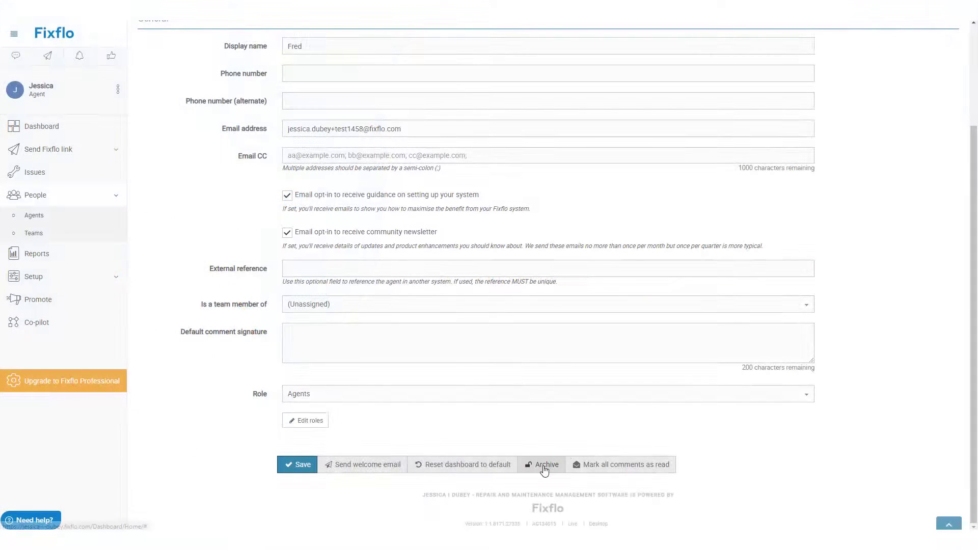
pyautogui.click(546, 466)
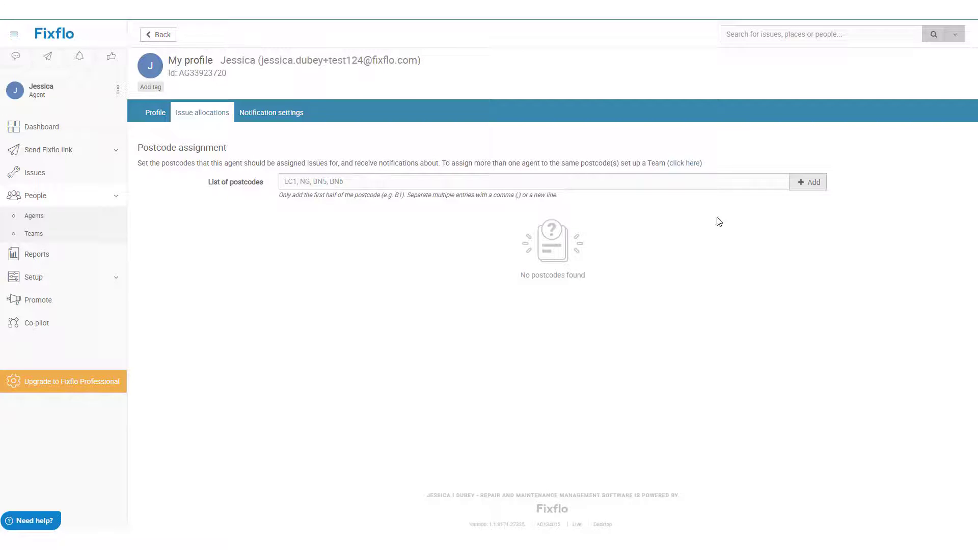
pyautogui.click(699, 185)
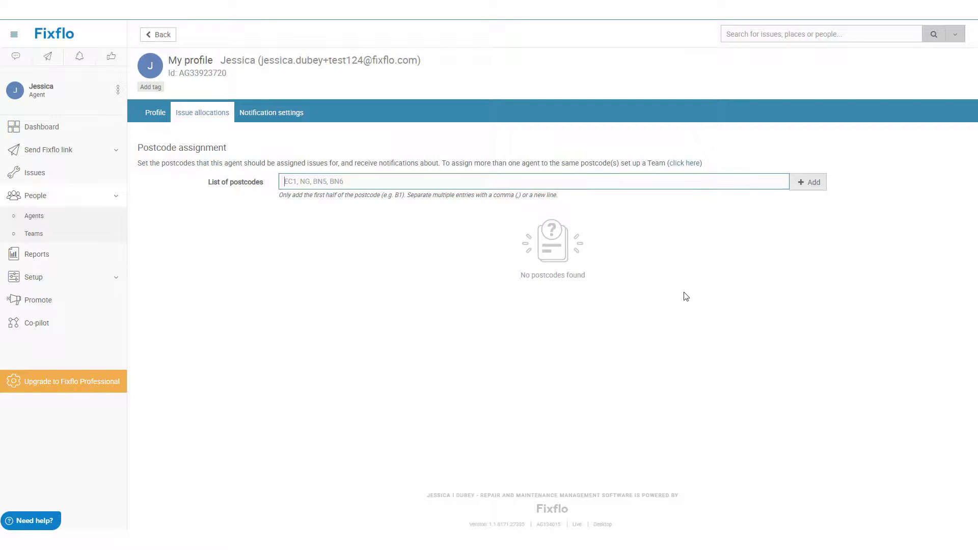
pyautogui.write('SW1, SW4, SW5')
pyautogui.click(814, 183)
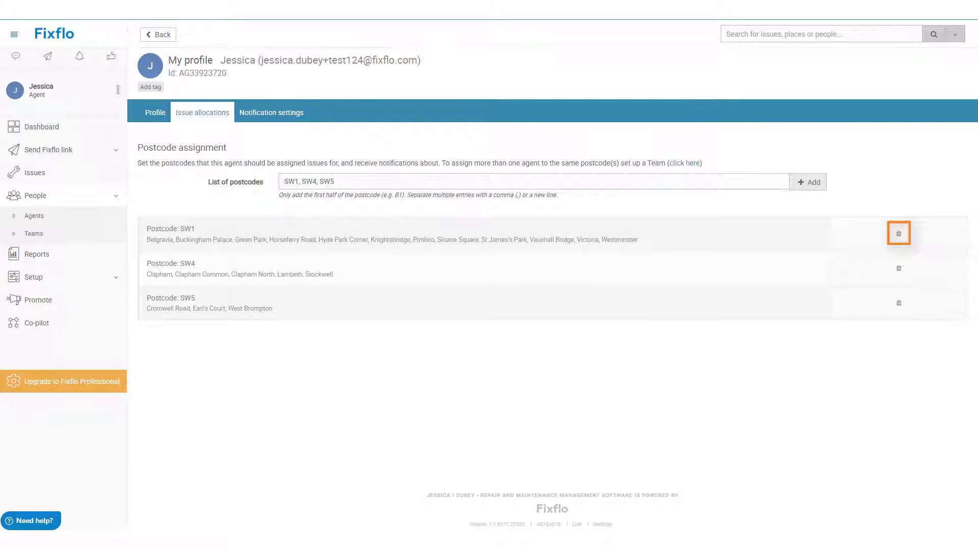
pyautogui.click(898, 235)
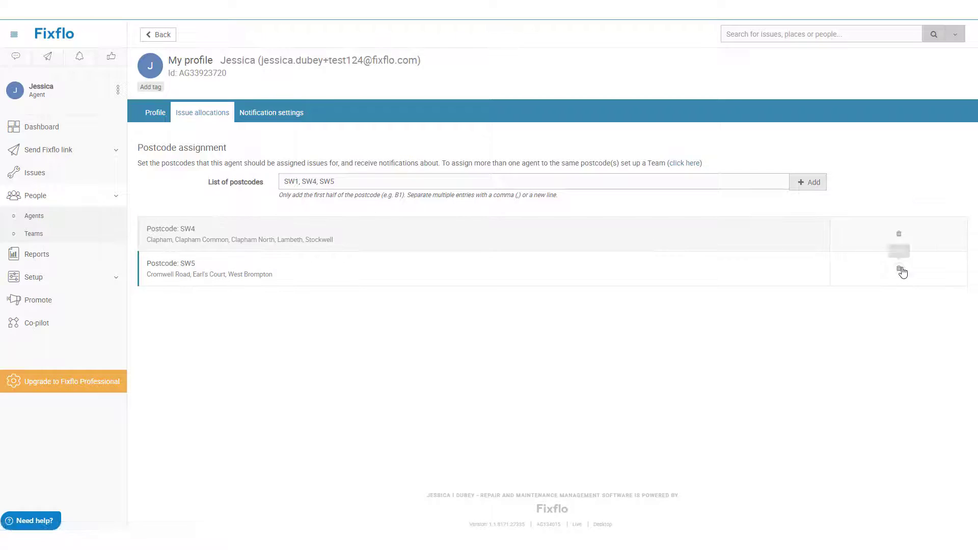
pyautogui.click(900, 269)
pyautogui.click(901, 240)
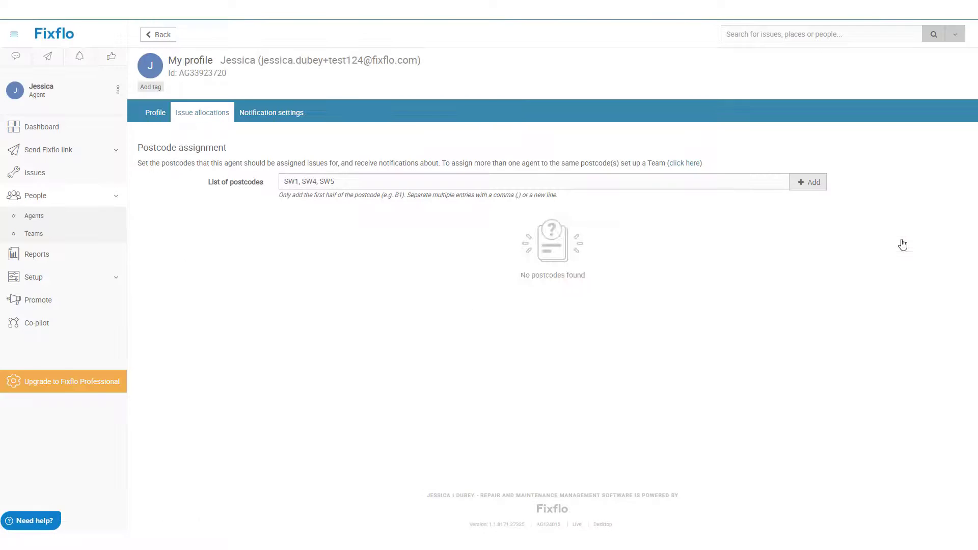
# Step: View the profile's Notification settings tab
pyautogui.click(299, 117)
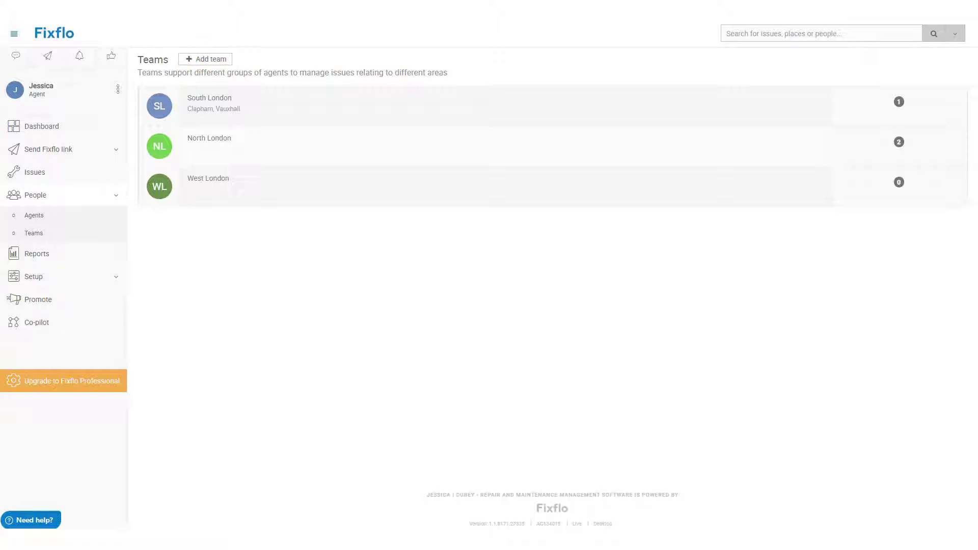
# Step: Open the South London team and its postcode Assignments tab
pyautogui.click(600, 124)
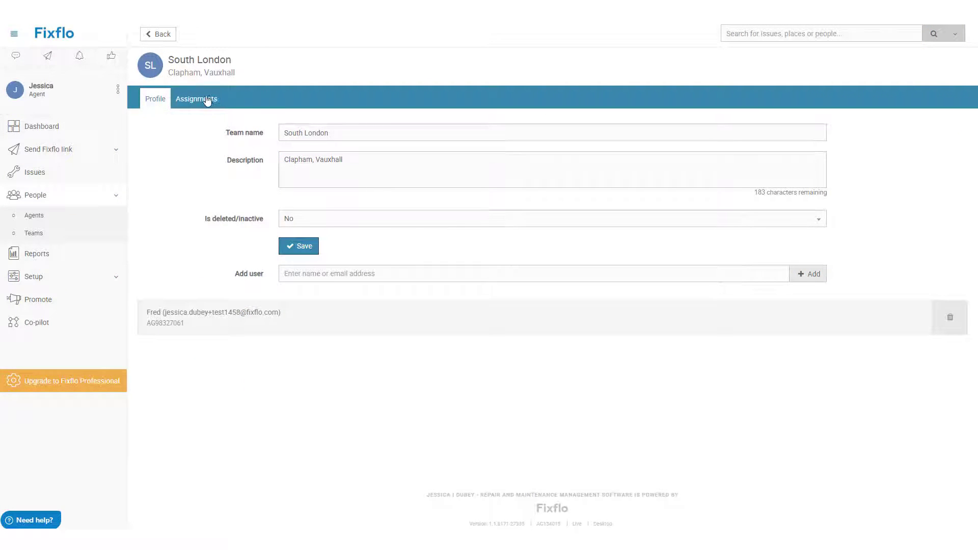
pyautogui.click(202, 99)
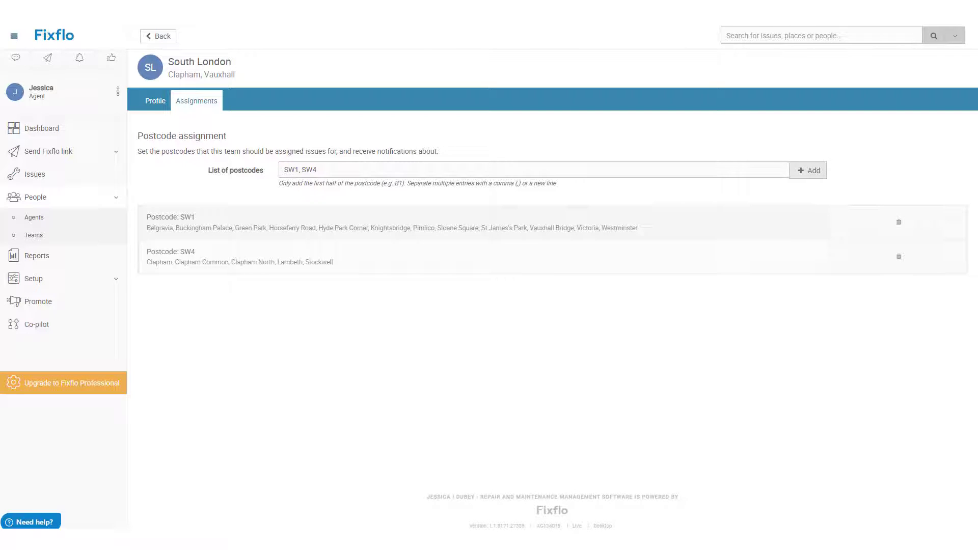
# Step: Delete postcodes SW1 and SW4 from South London, then return to its Profile tab
pyautogui.click(899, 223)
pyautogui.click(898, 224)
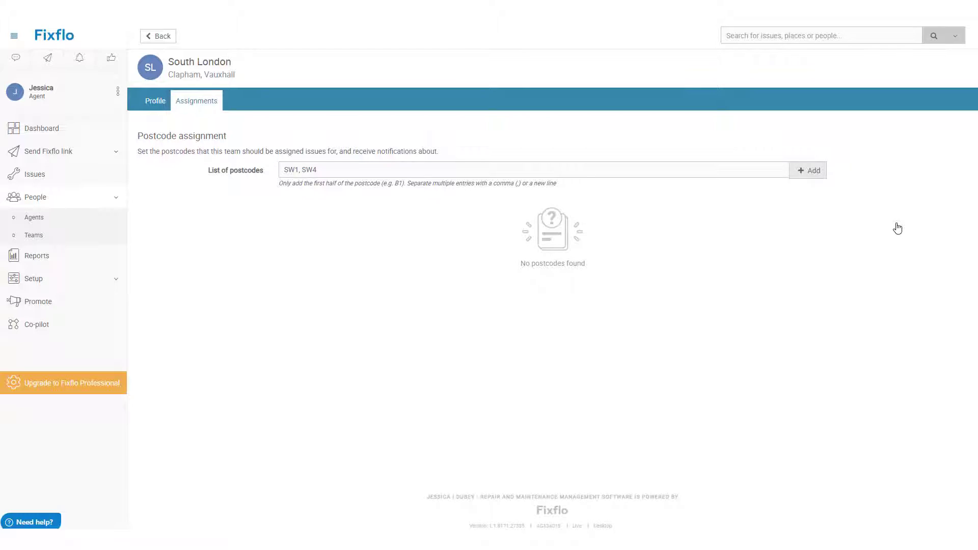
pyautogui.click(163, 110)
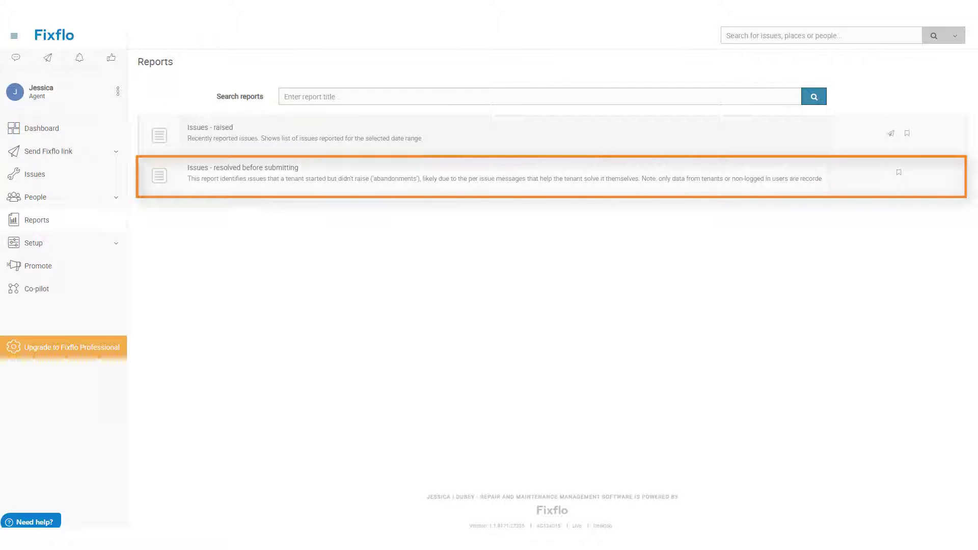
pyautogui.click(726, 140)
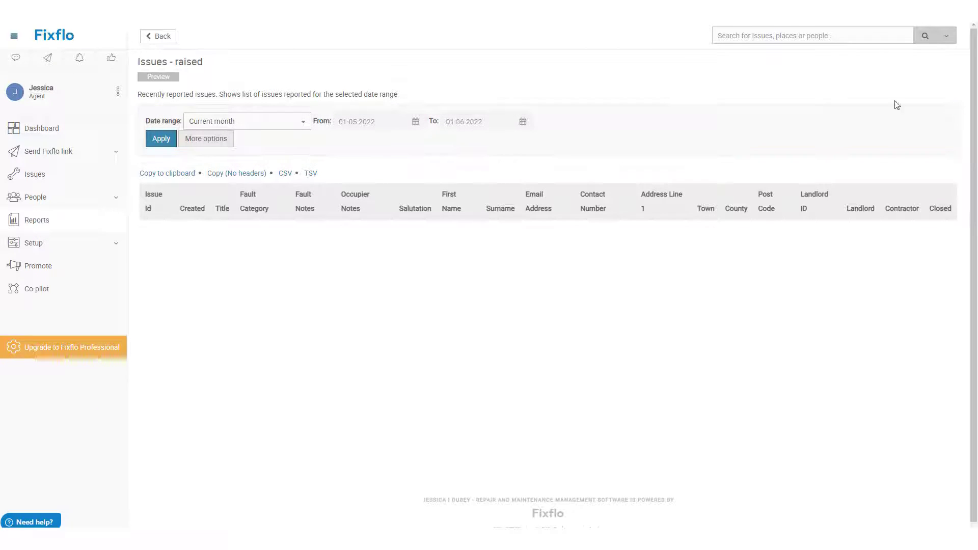
pyautogui.click(303, 121)
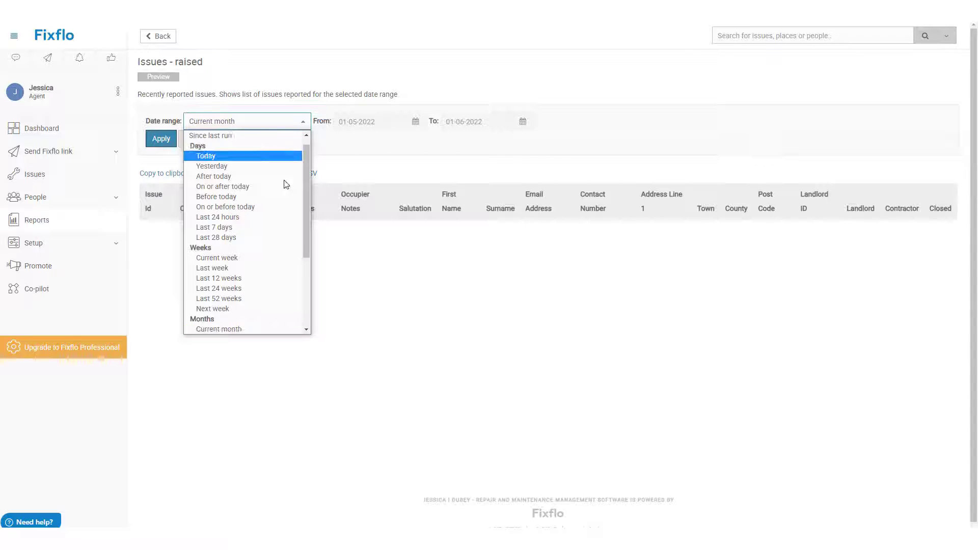
pyautogui.click(278, 136)
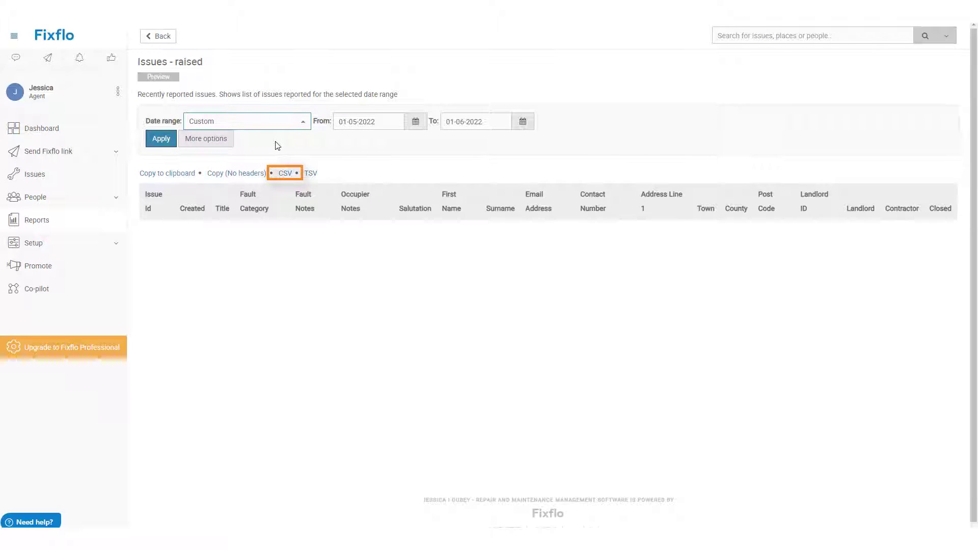
pyautogui.click(166, 40)
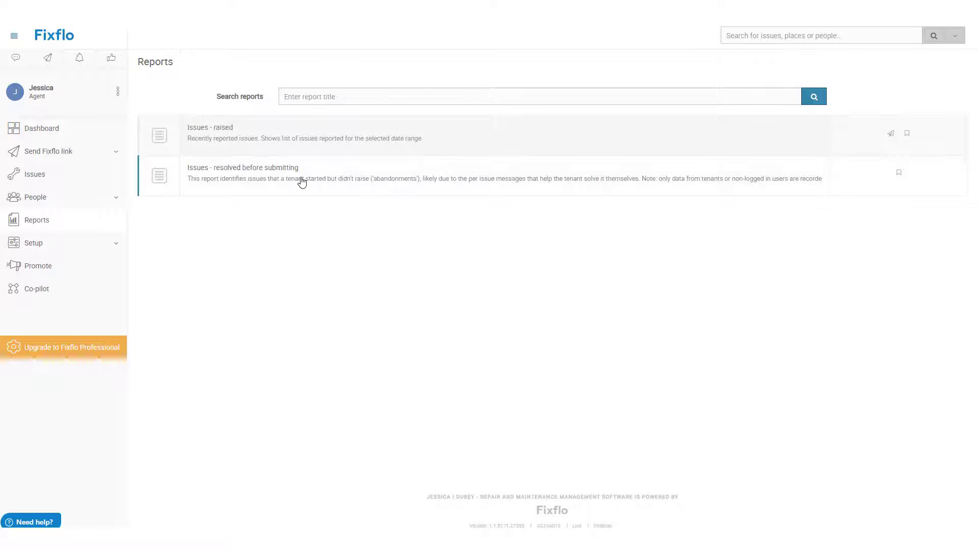
# Step: Open the 'Issues - resolved before submitting' report and reveal its extra options
pyautogui.click(302, 182)
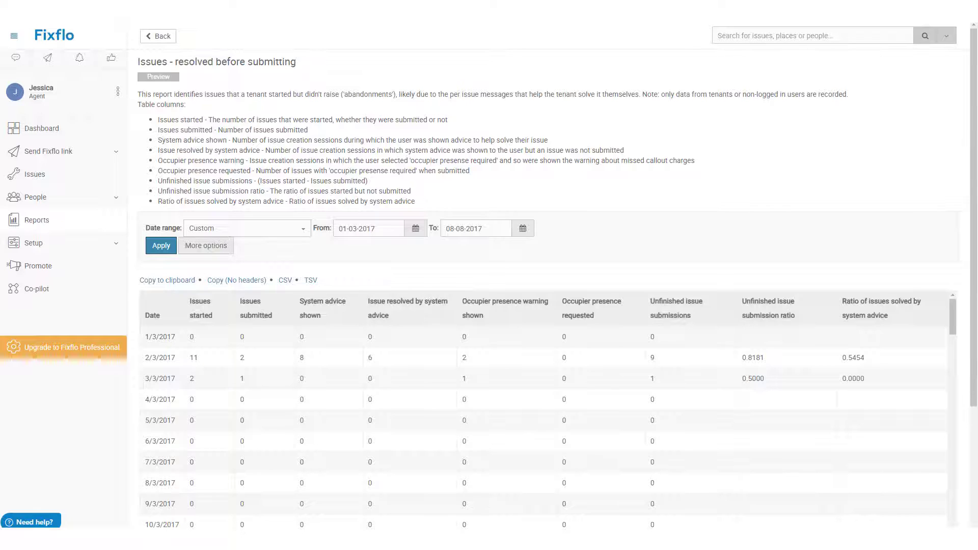
pyautogui.click(187, 247)
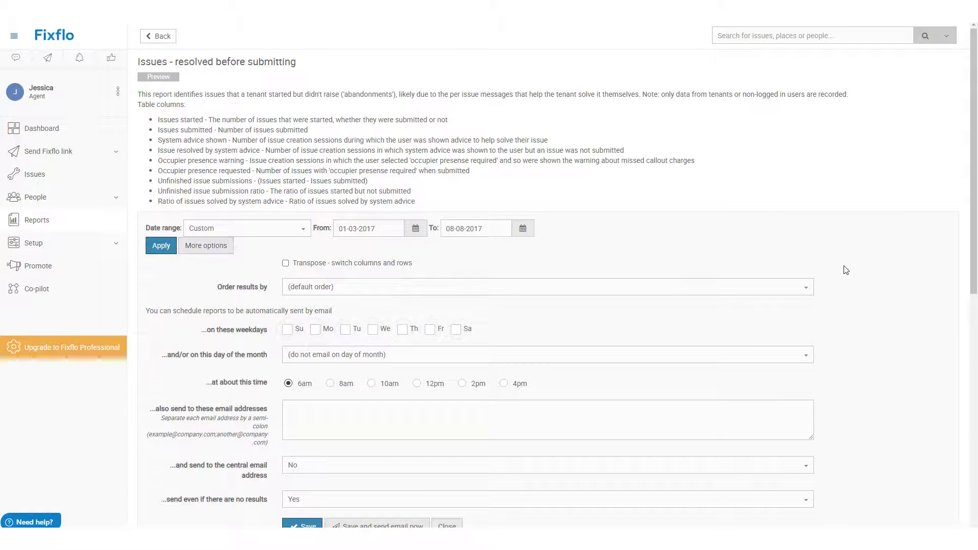
pyautogui.scroll(-3, 889, 275)
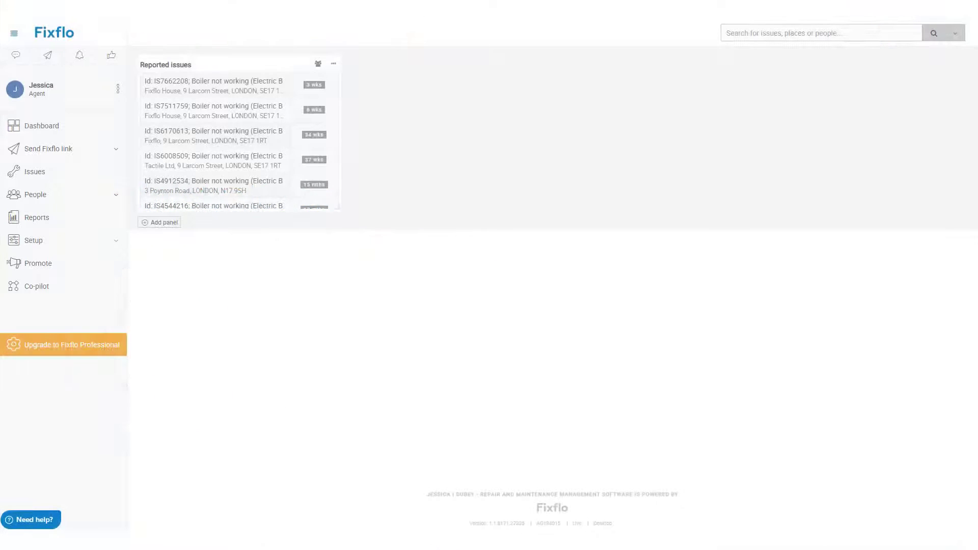
# Step: Open Setup > Settings to show the Issue settings with COVID-19 questions and information requests
pyautogui.click(99, 244)
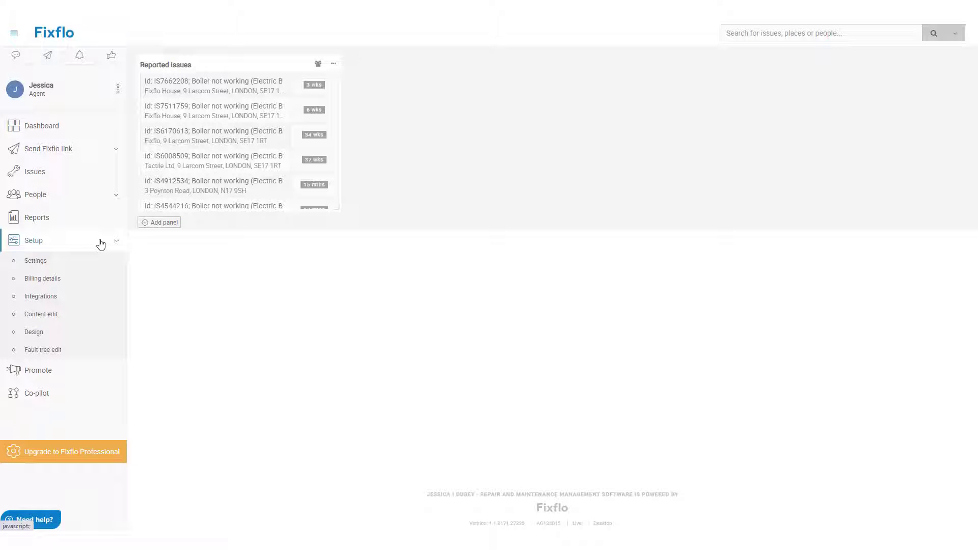
pyautogui.click(97, 263)
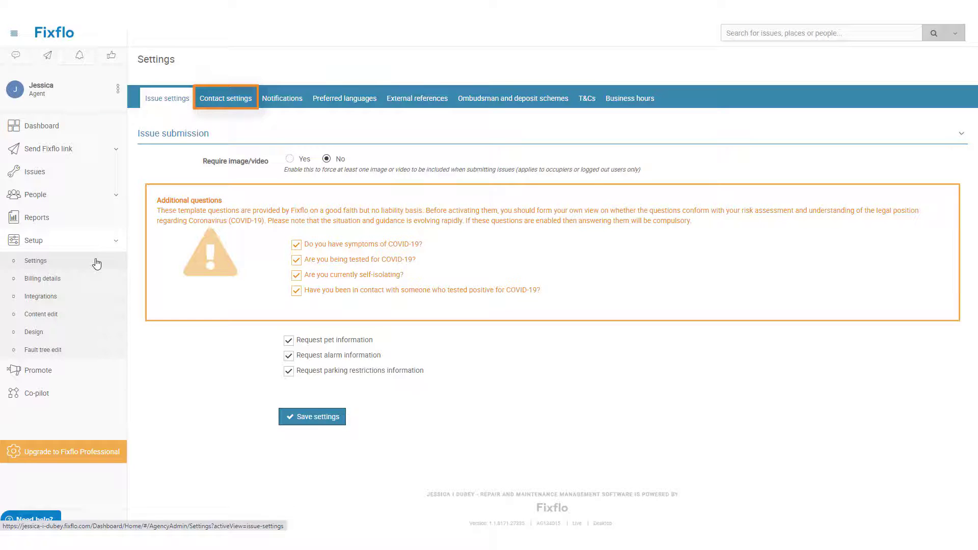
# Step: View the Contact settings, then the agent and occupier Notifications defaults
pyautogui.click(239, 101)
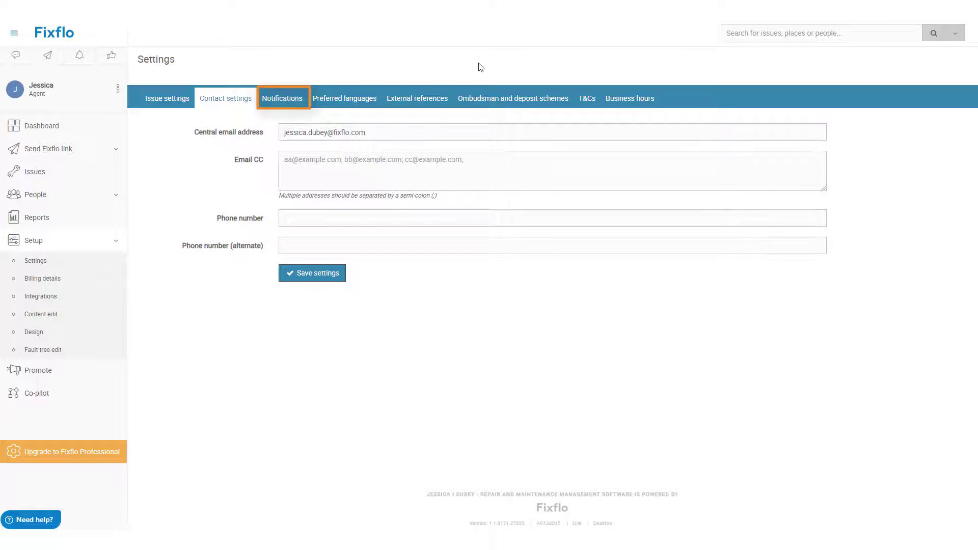
pyautogui.click(294, 104)
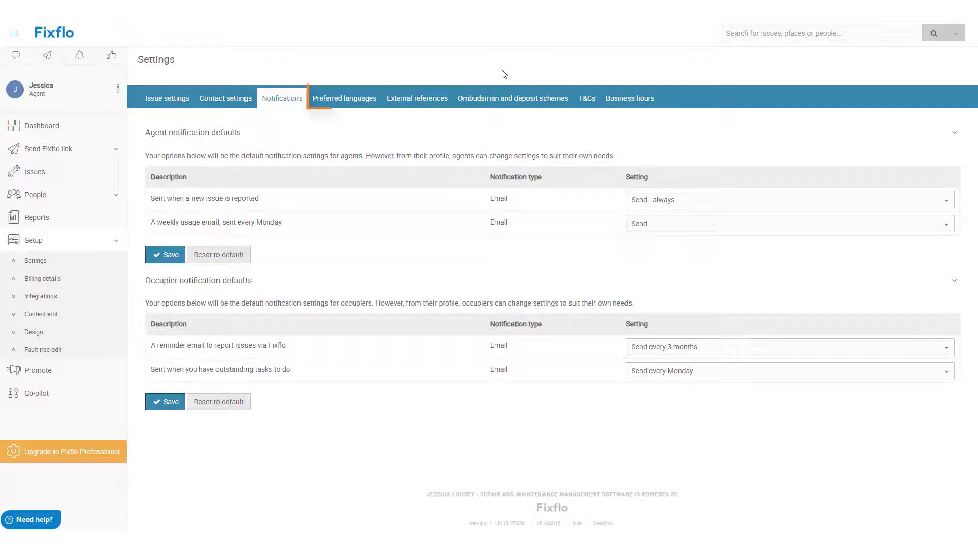
# Step: Switch to the Preferred languages settings, where up to 3 languages can be chosen
pyautogui.click(362, 101)
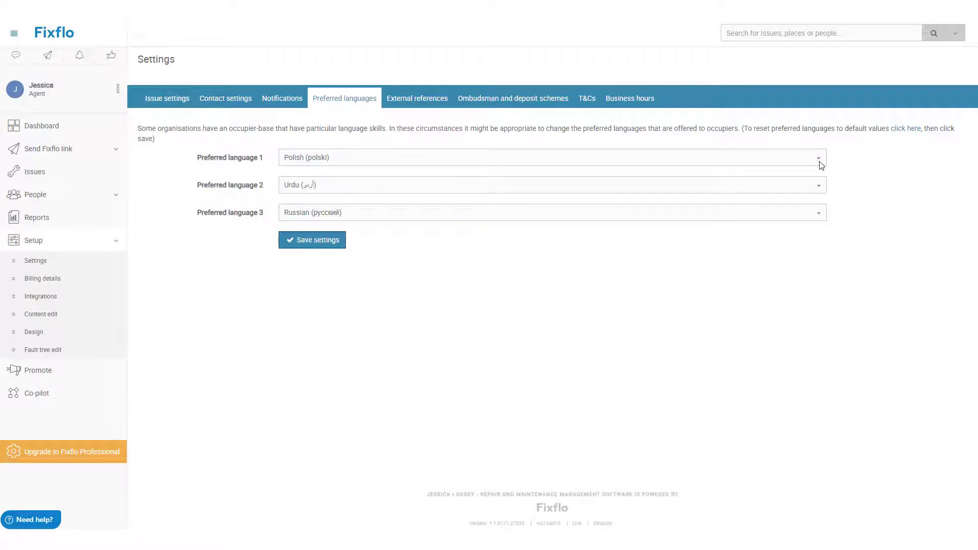
# Step: Set Preferred language 1 to (None), then view the External references settings
pyautogui.click(819, 159)
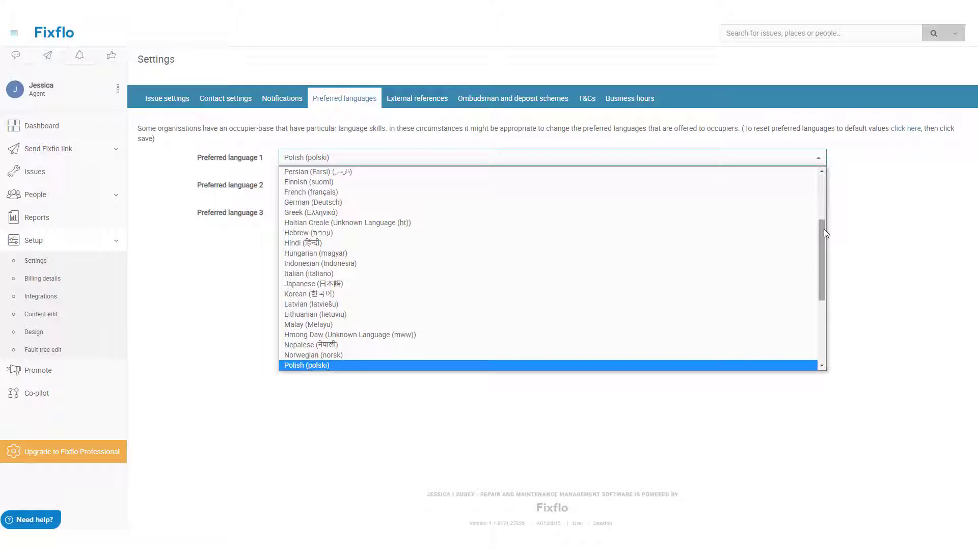
pyautogui.moveTo(824, 228); pyautogui.dragTo(819, 170)
pyautogui.click(797, 171)
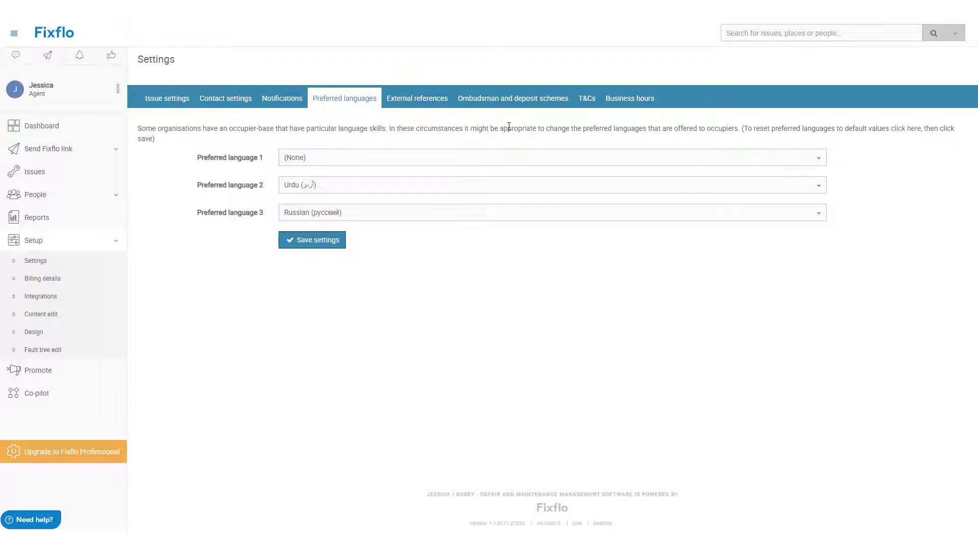
pyautogui.click(435, 105)
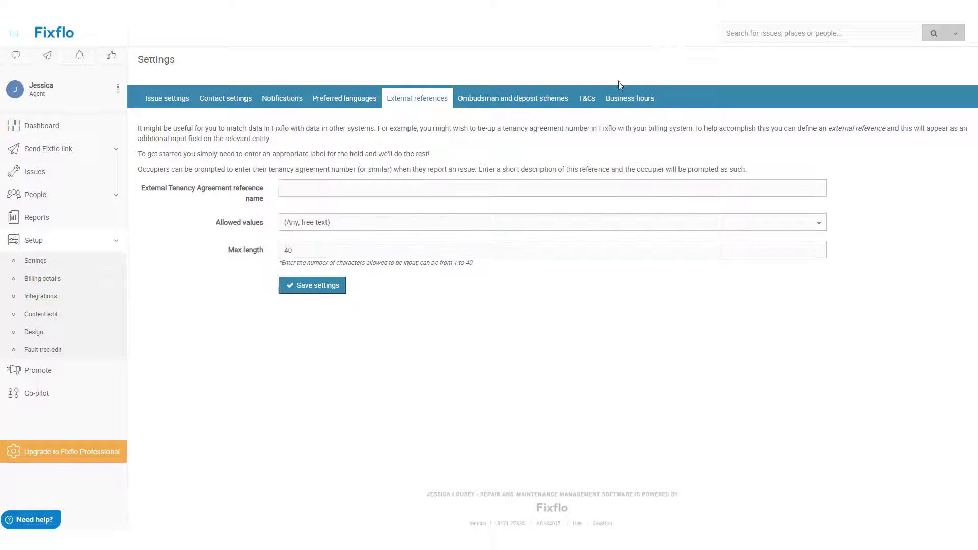
# Step: Review the Ombudsman and deposit schemes and T&Cs settings, then open Billing details
pyautogui.click(561, 102)
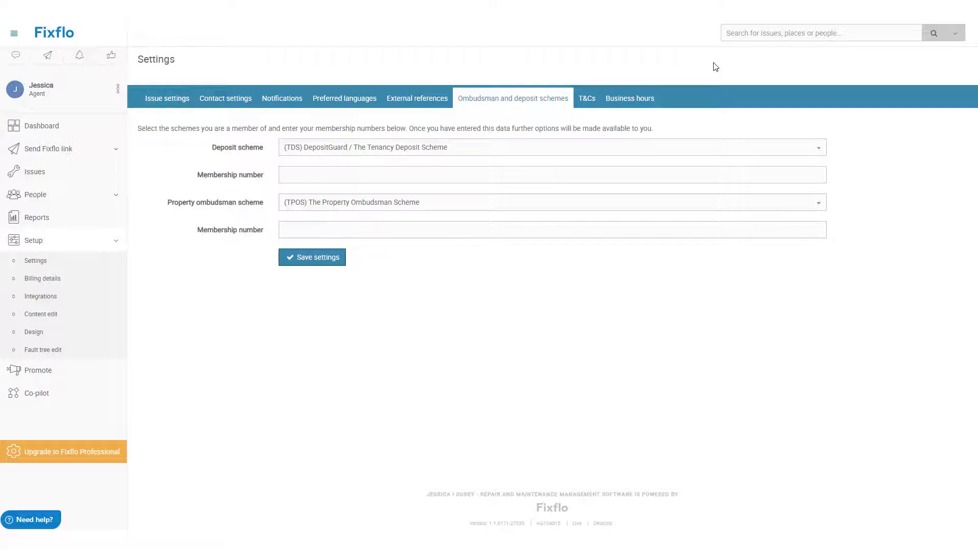
pyautogui.click(587, 100)
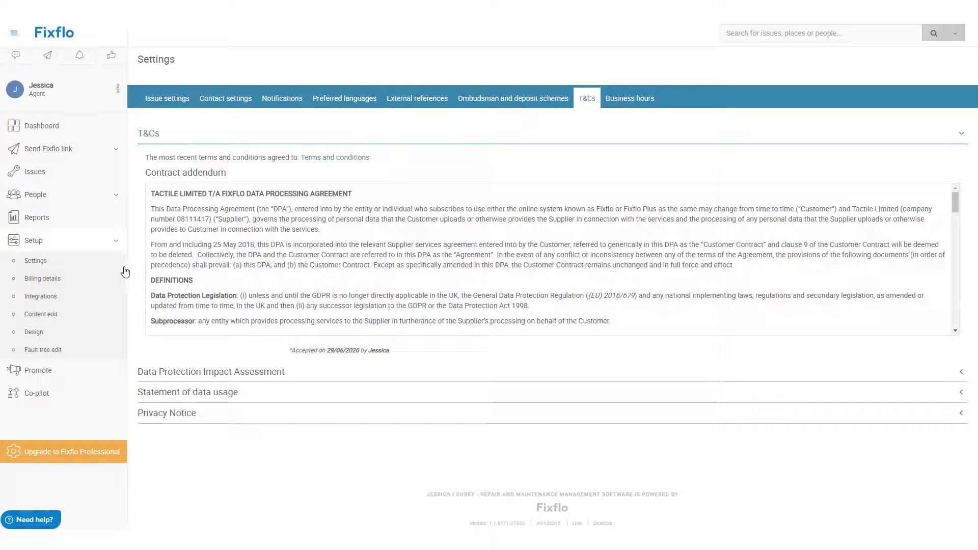
pyautogui.click(94, 280)
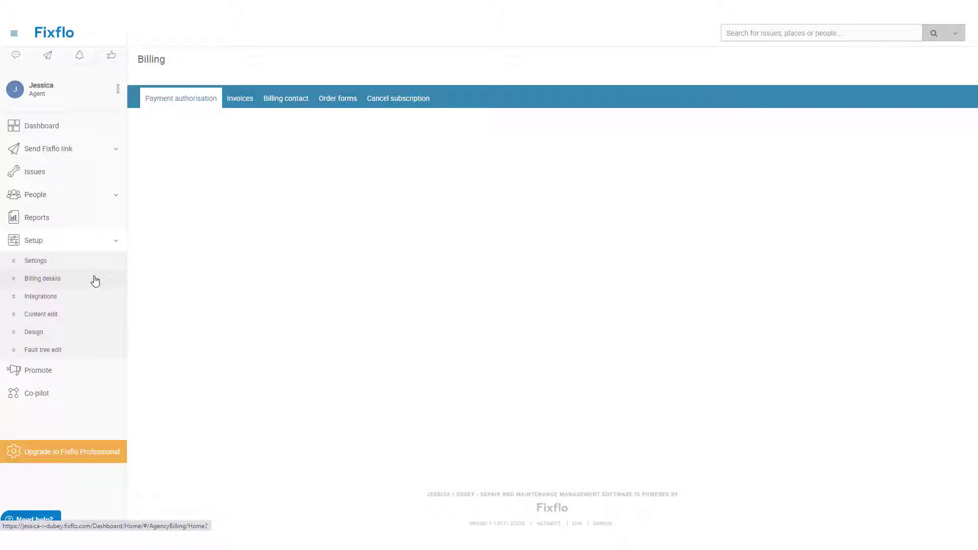
# Step: Browse the Invoices, Billing contact and Order forms tabs, then open the Integrations page
pyautogui.click(242, 108)
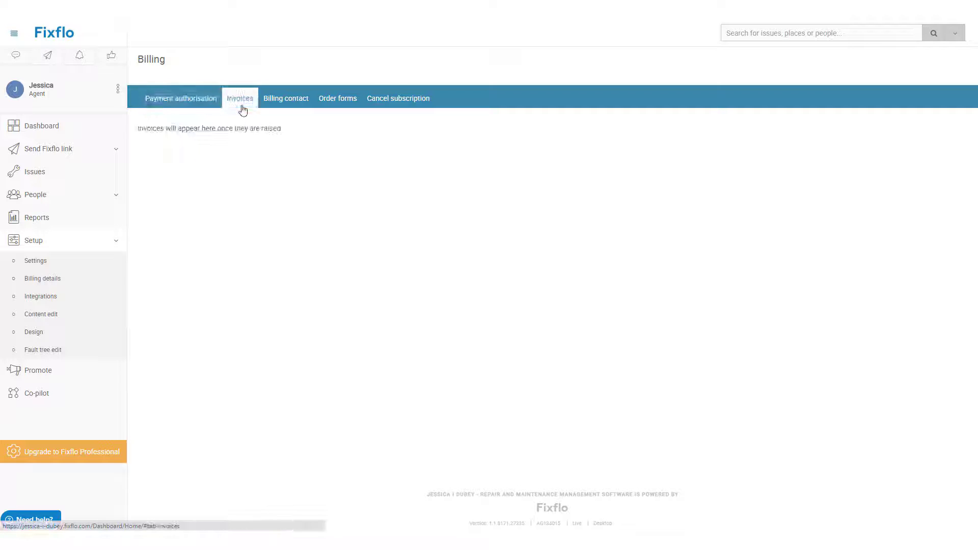
pyautogui.click(284, 104)
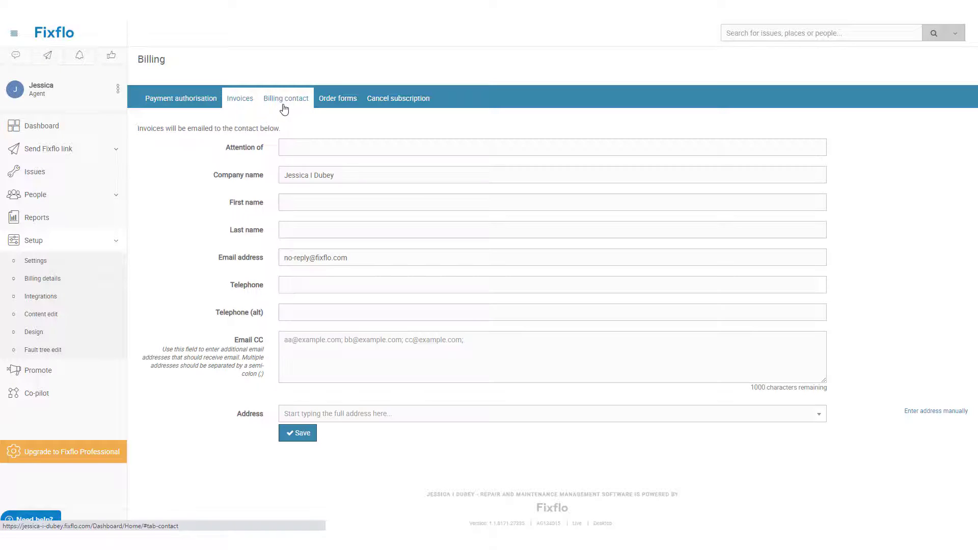
pyautogui.click(334, 106)
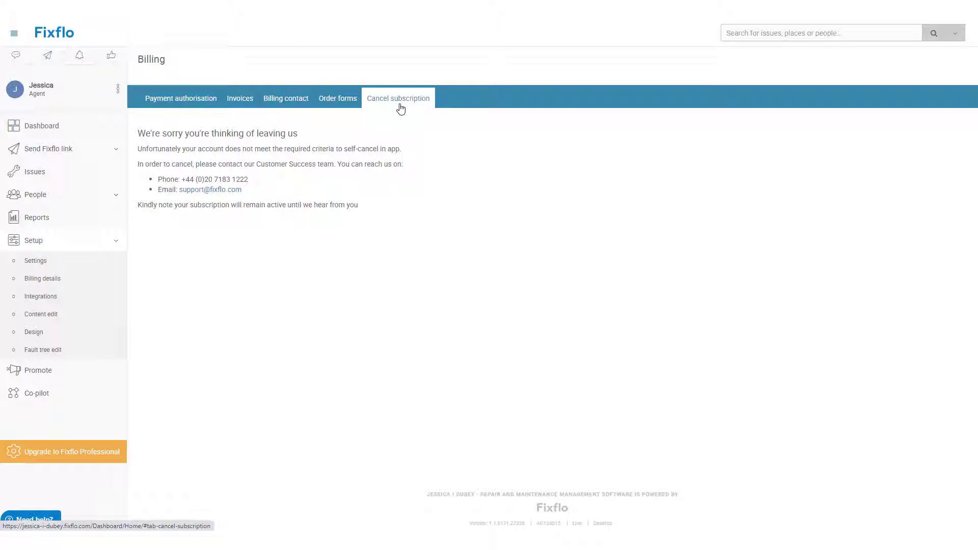
pyautogui.click(101, 309)
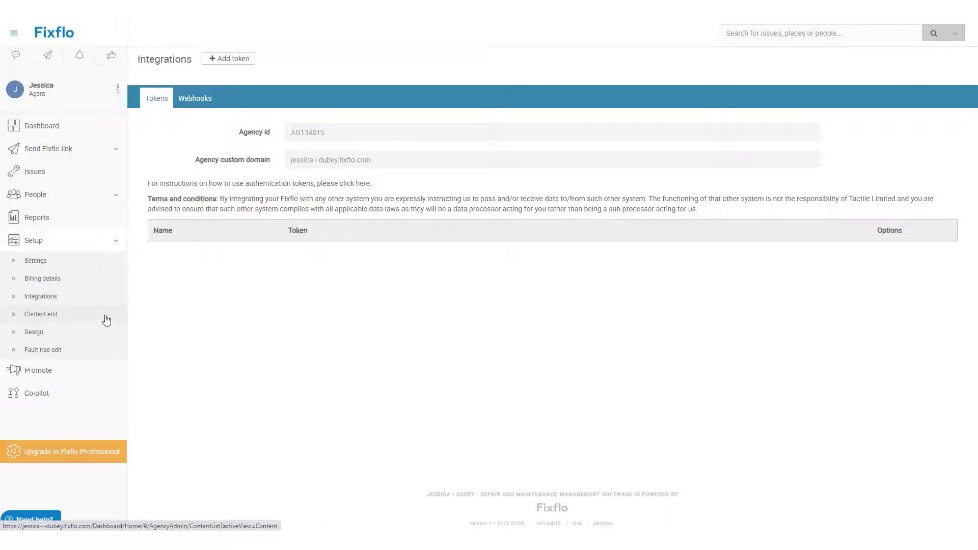
# Step: Go to Setup > Content edit to list the email and message templates
pyautogui.click(106, 319)
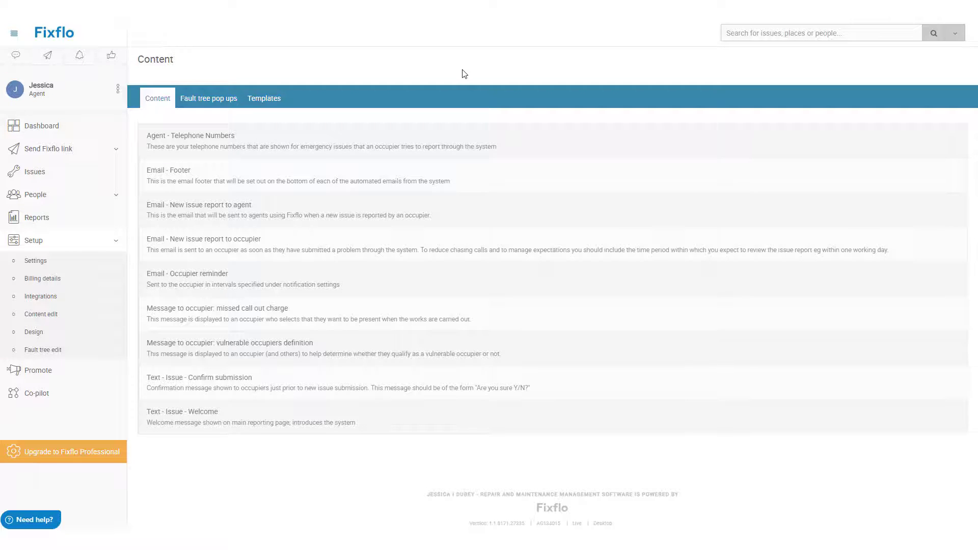
# Step: Preview the 'Email - New issue report to occupier' and vulnerable occupiers messages, then return to the Content list
pyautogui.click(393, 251)
pyautogui.click(358, 340)
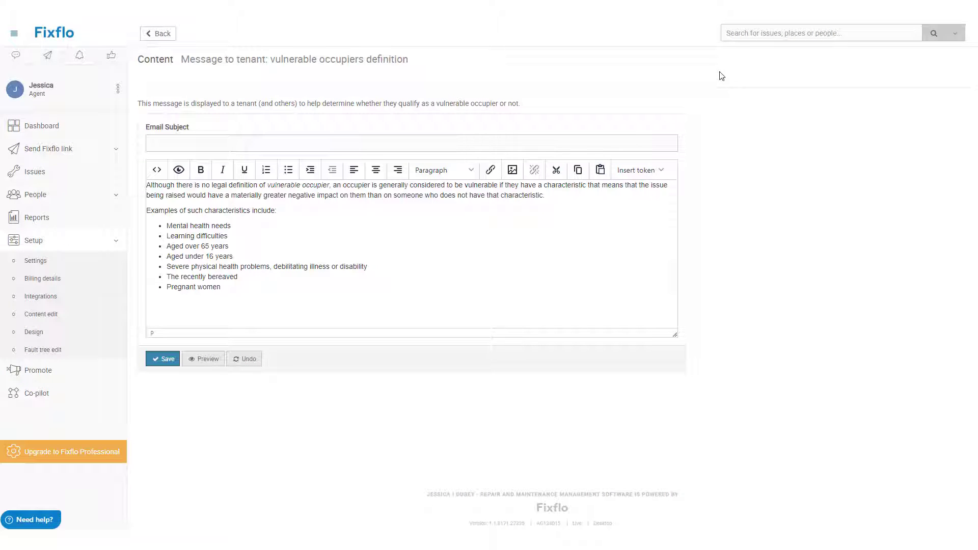
pyautogui.click(169, 35)
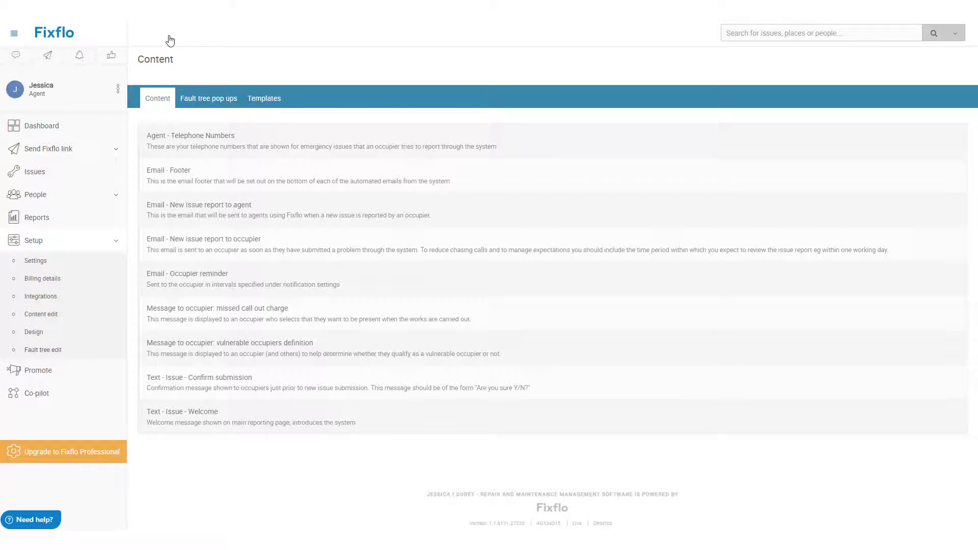
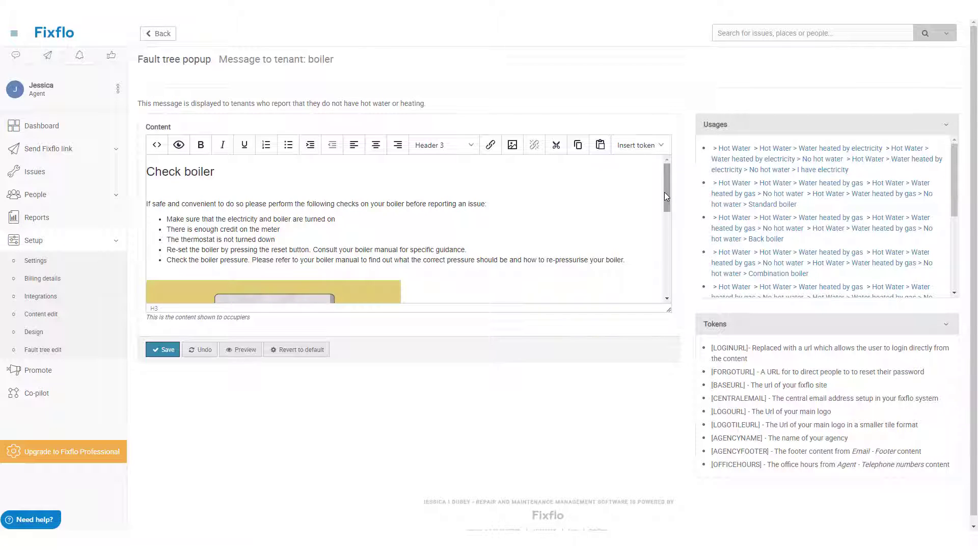
# Step: Add [OFFICEHOURS] on its own line below the out-of-hours number in the boiler popup, then save
pyautogui.moveTo(665, 192); pyautogui.dragTo(681, 286)
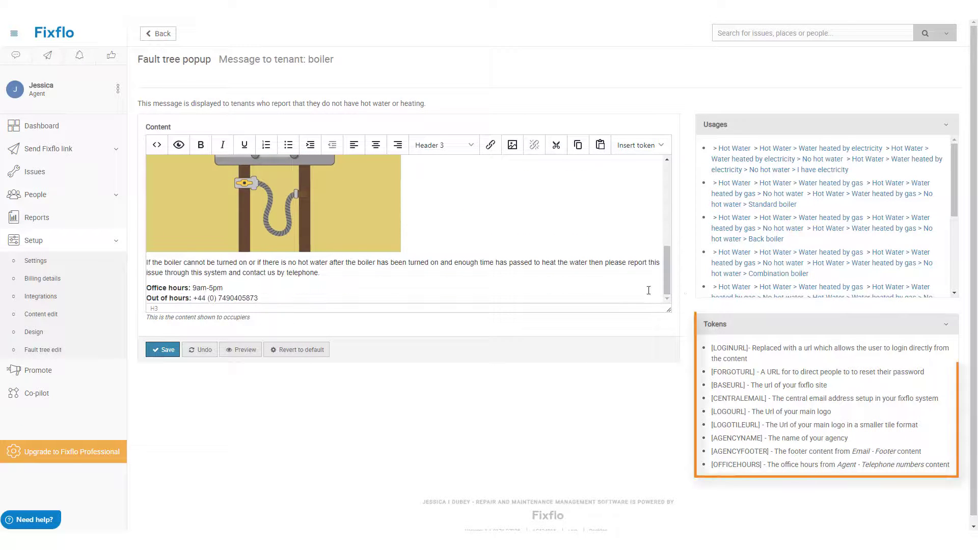
pyautogui.click(614, 297)
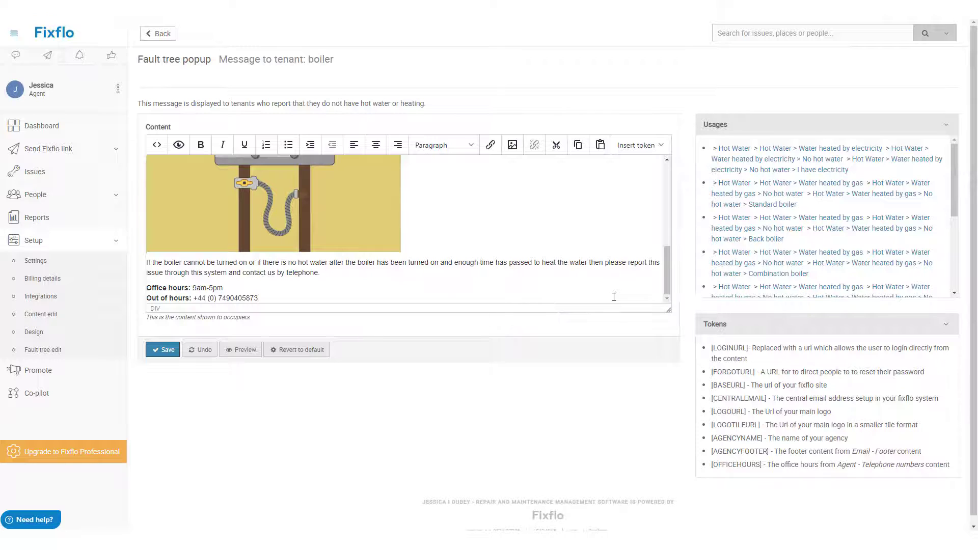
pyautogui.press('Return')
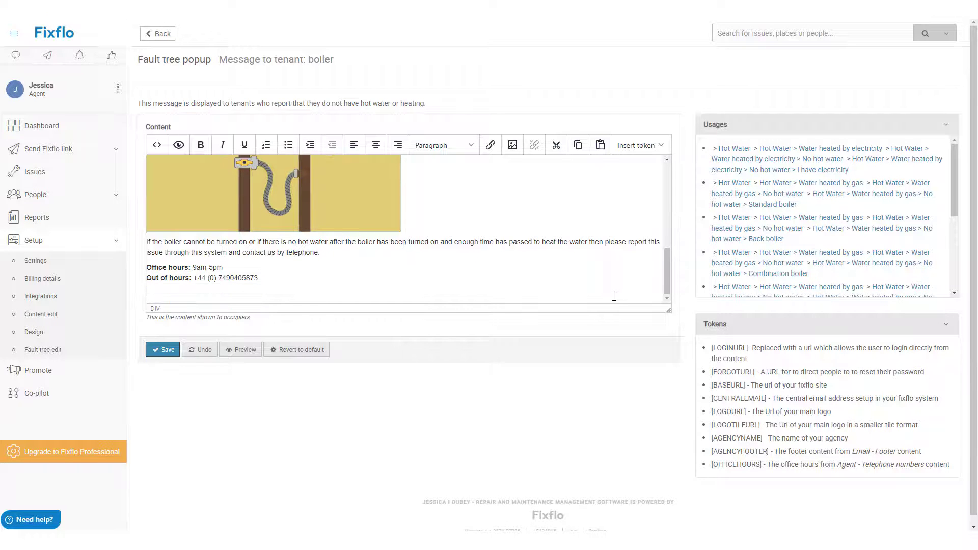
pyautogui.write('[OFFICEHOURS]')
pyautogui.click(174, 351)
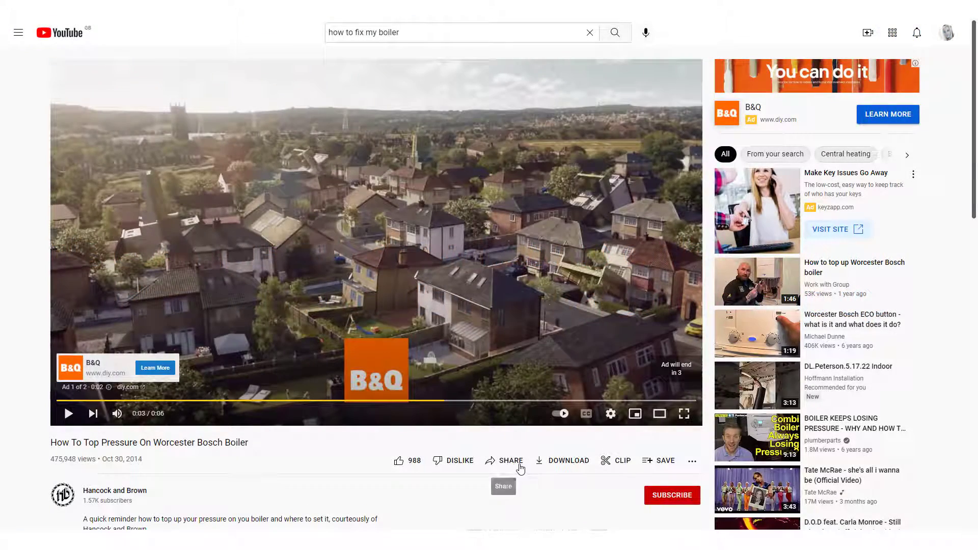
# Step: Copy the YouTube embed code for the 'How To Top Pressure On Worcester Bosch Boiler' video
pyautogui.click(519, 465)
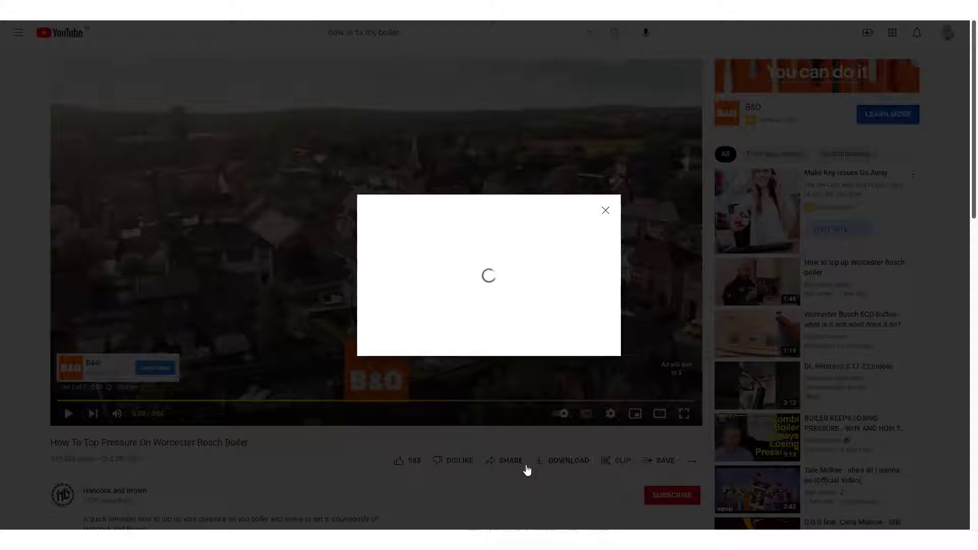
pyautogui.click(377, 245)
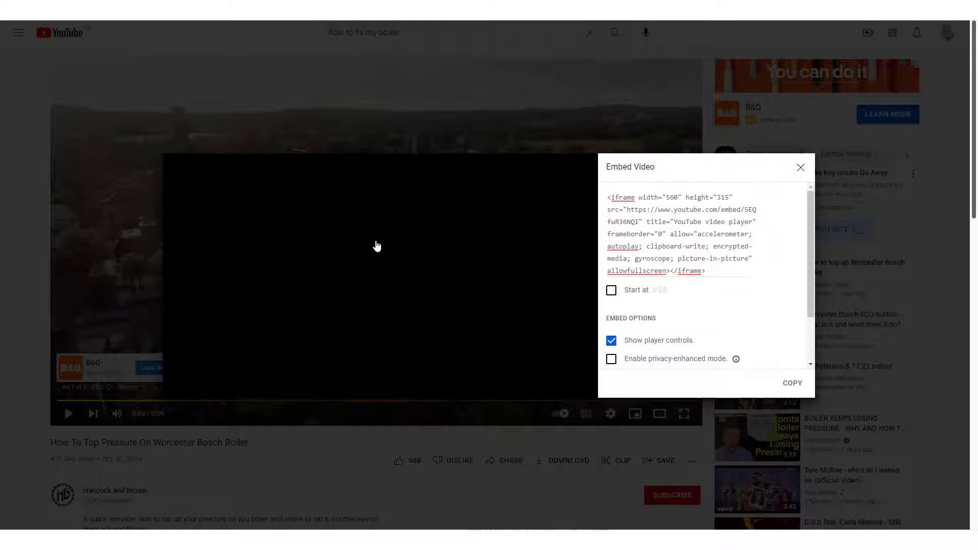
pyautogui.click(796, 386)
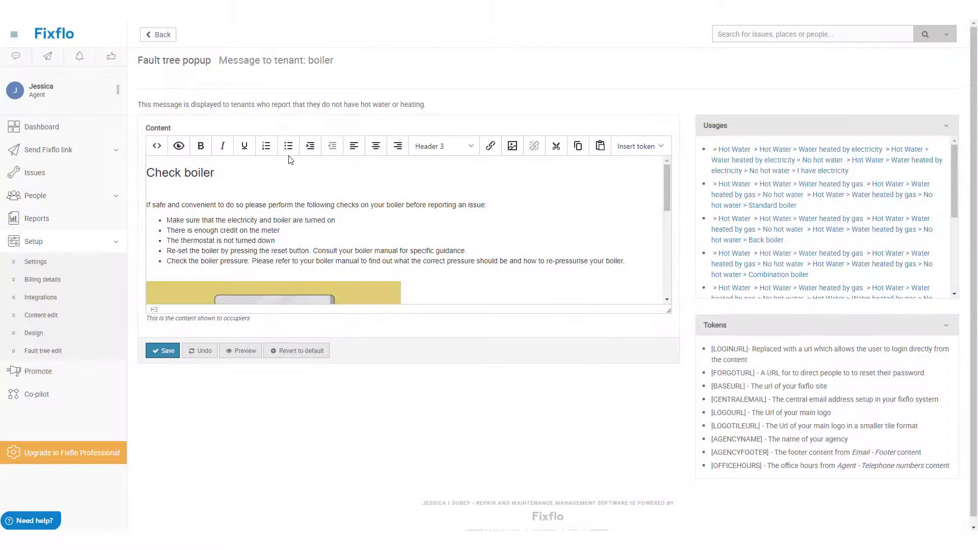
# Step: Paste the YouTube iframe at the end of the boiler popup's HTML source and apply it
pyautogui.click(156, 145)
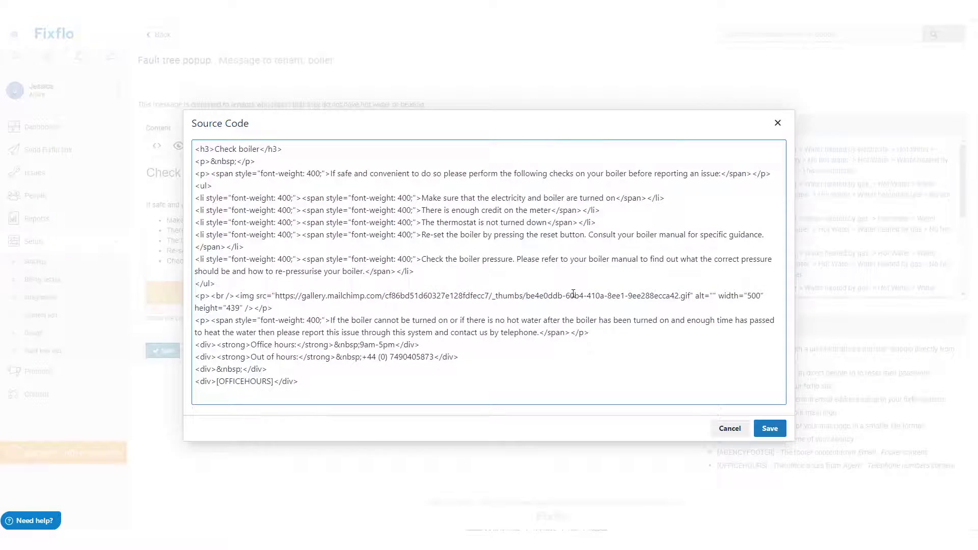
pyautogui.hotkey('ctrl', 'End')
pyautogui.press('Return')
pyautogui.press('Return')
pyautogui.hotkey('ctrl', 'v')
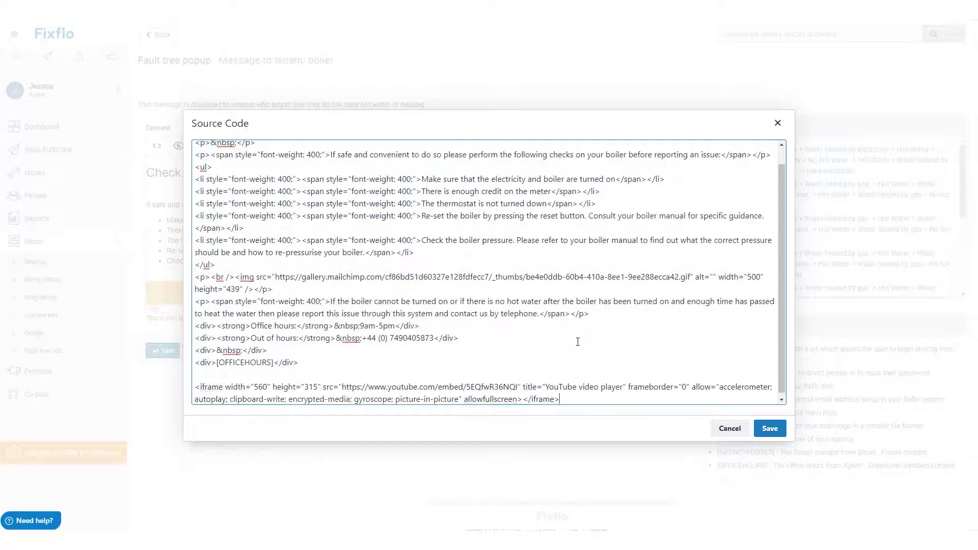
pyautogui.click(770, 428)
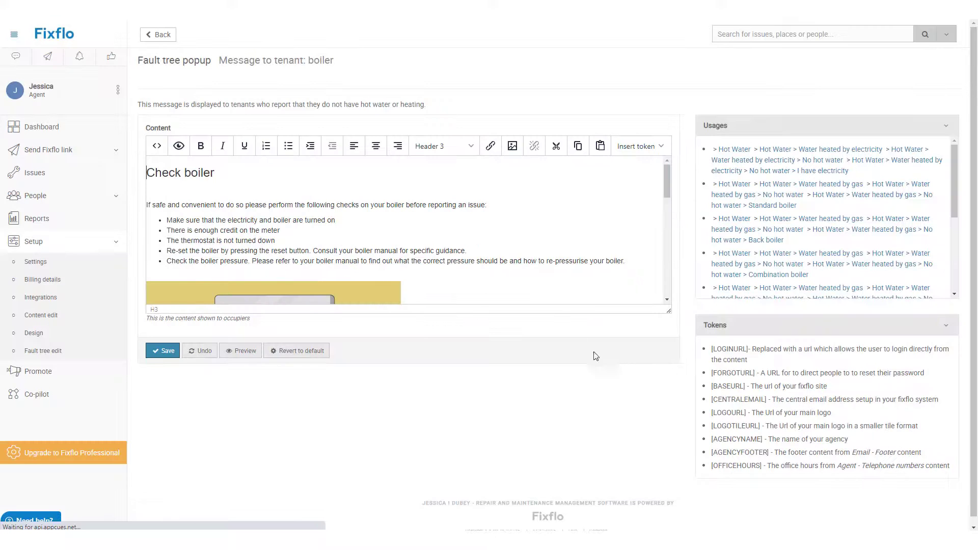
pyautogui.scroll(-5, 567, 253)
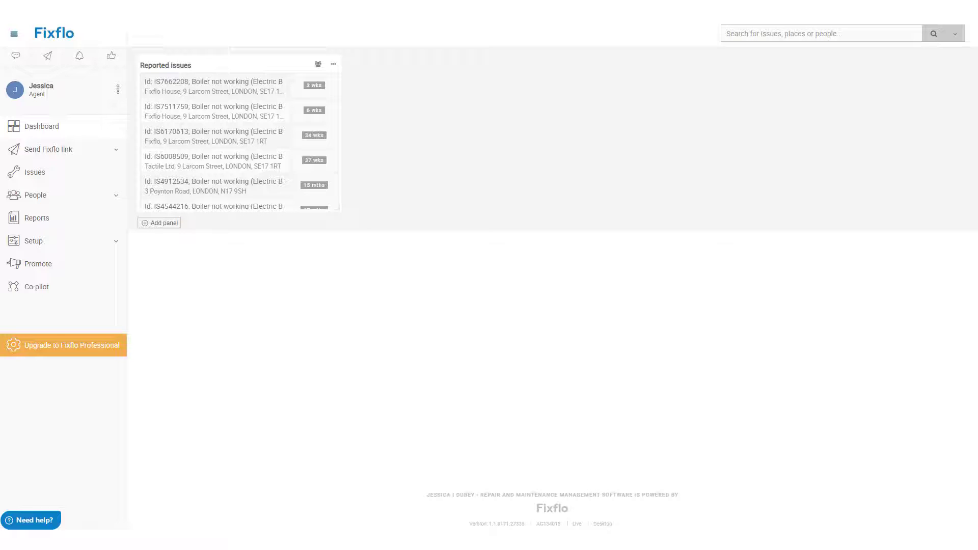
# Step: Open Setup > Fault tree edit to show the fault category grid
pyautogui.click(97, 245)
pyautogui.click(80, 351)
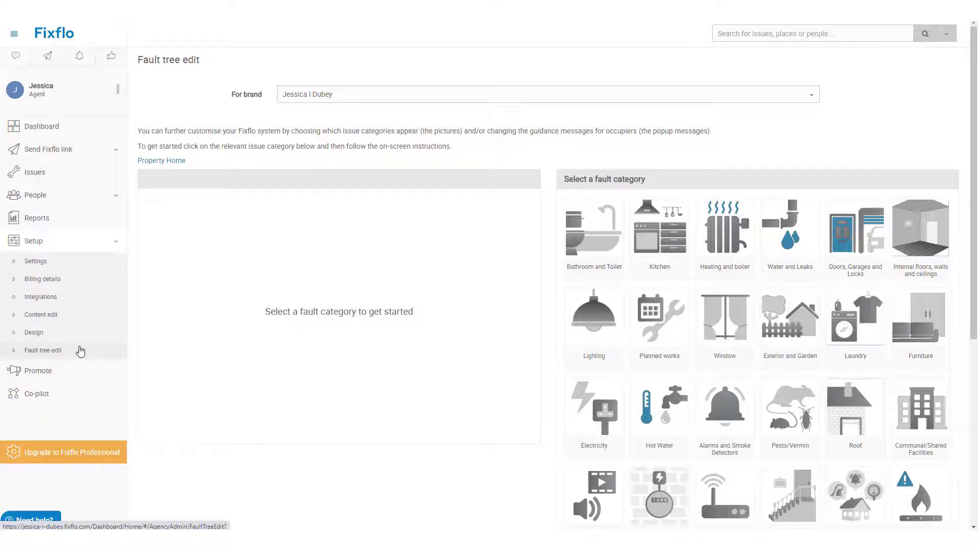
# Step: Set the Swimming pool category to hidden, then go back to the Property Home category grid
pyautogui.scroll(-3, 852, 356)
pyautogui.scroll(-1, 854, 361)
pyautogui.click(732, 385)
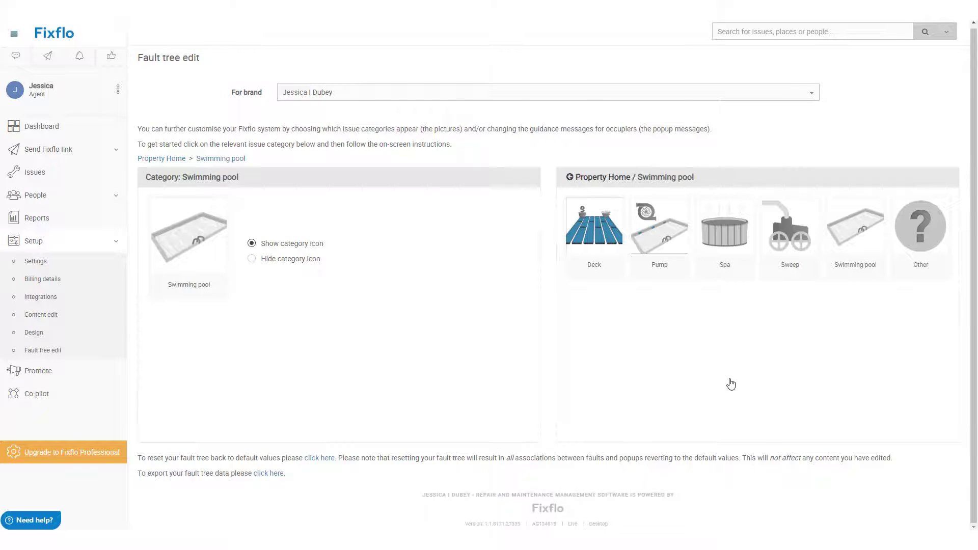
pyautogui.click(312, 263)
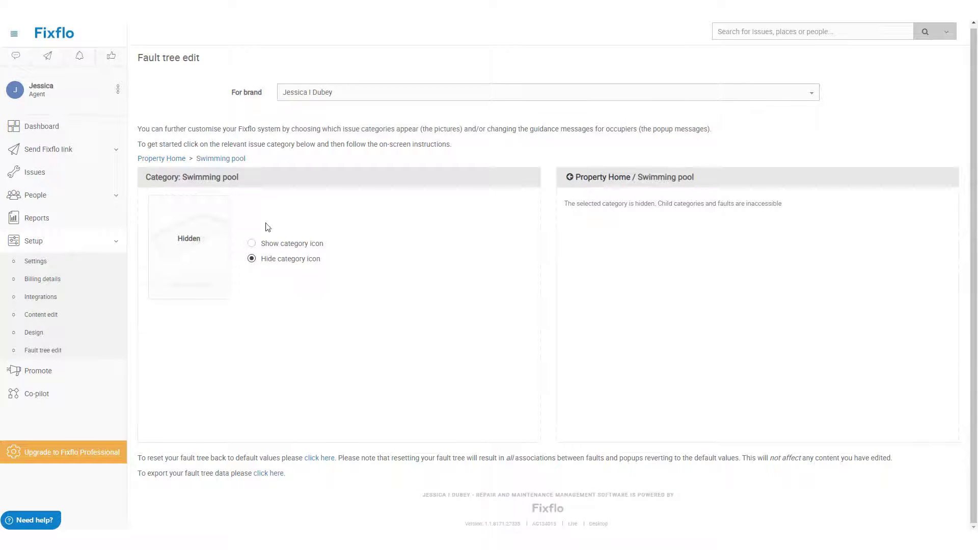
pyautogui.click(169, 161)
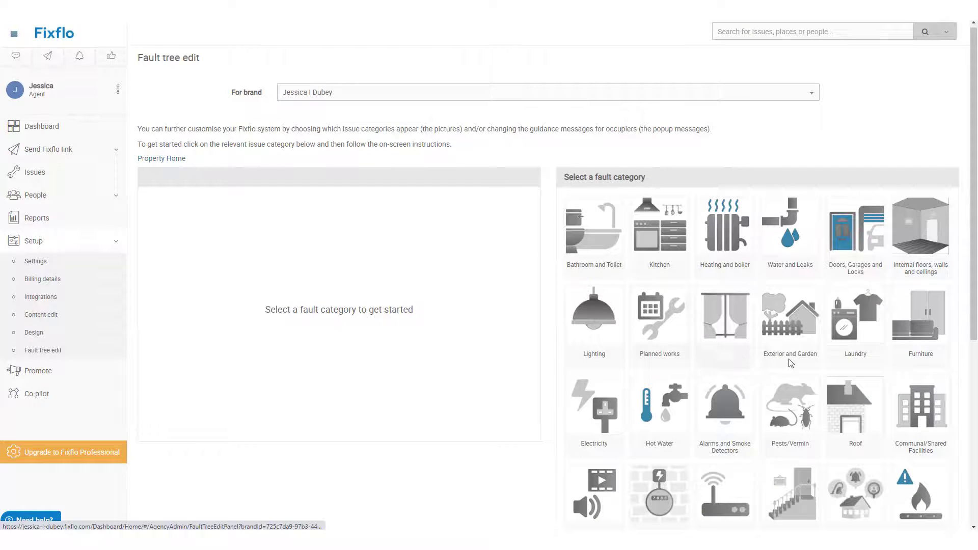
pyautogui.scroll(-1, 791, 363)
# Step: Navigate to Pests/Vermin > Rodents > Rats, check its empty popup list, and start a new popup
pyautogui.scroll(-3, 790, 363)
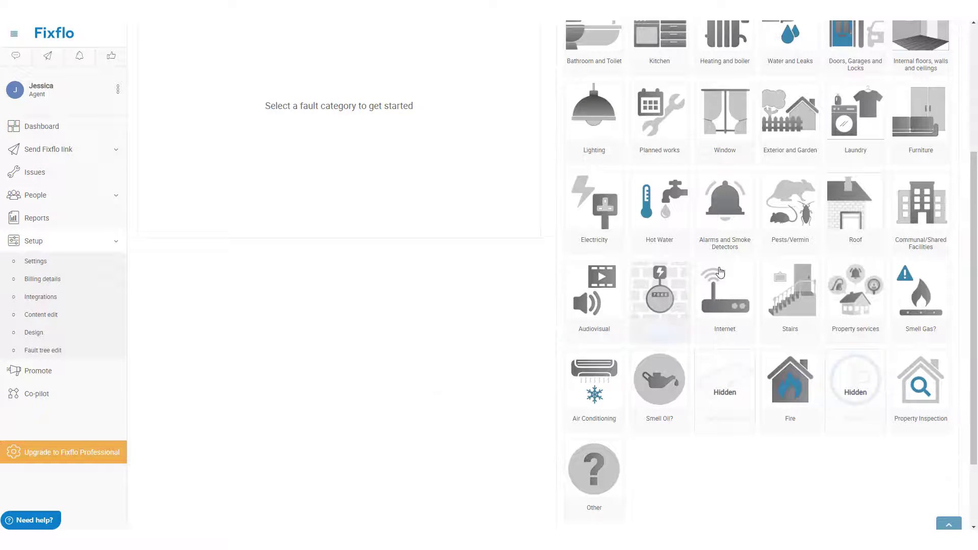
pyautogui.click(783, 221)
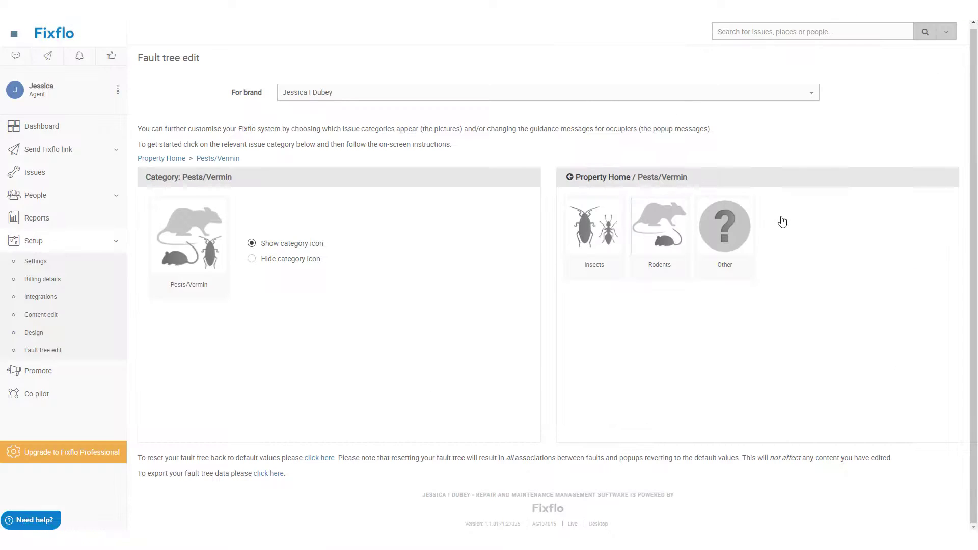
pyautogui.click(682, 247)
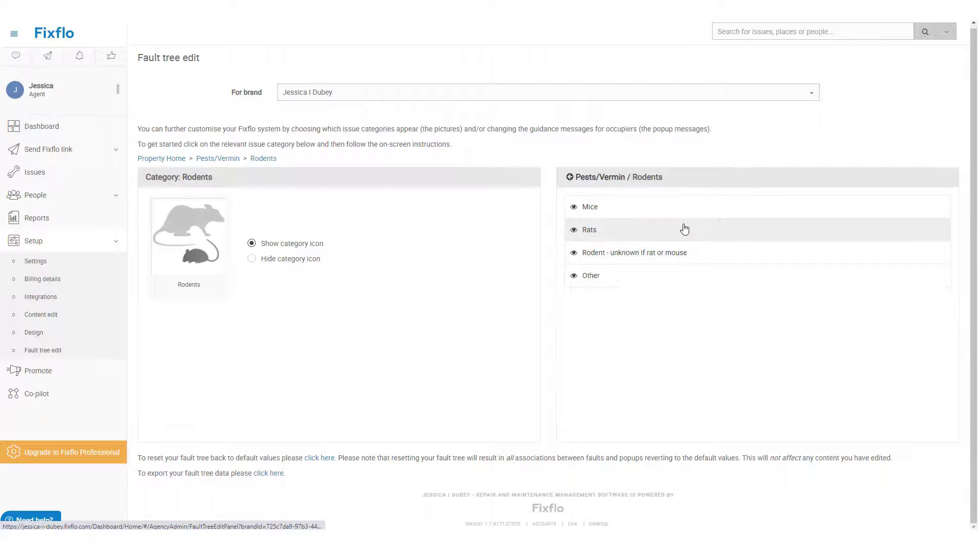
pyautogui.click(685, 230)
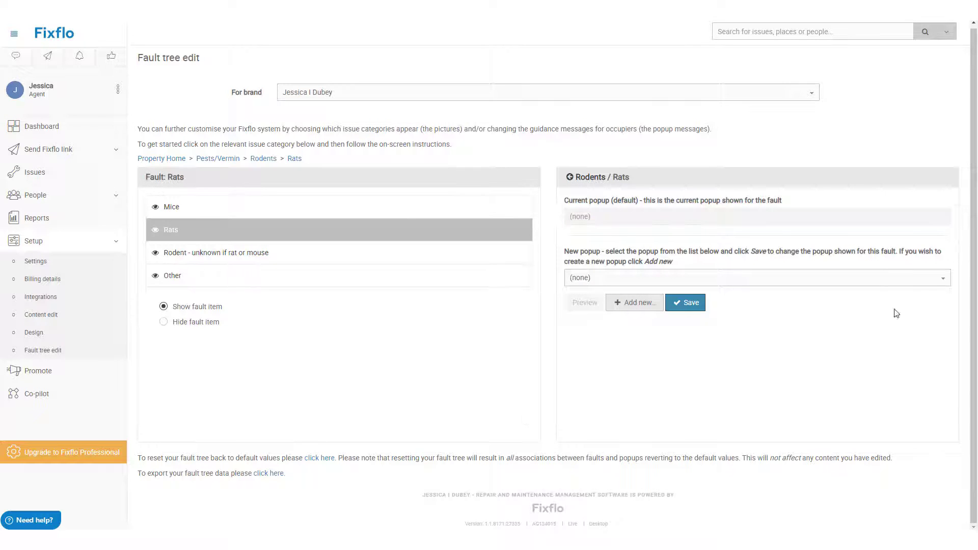
pyautogui.click(918, 280)
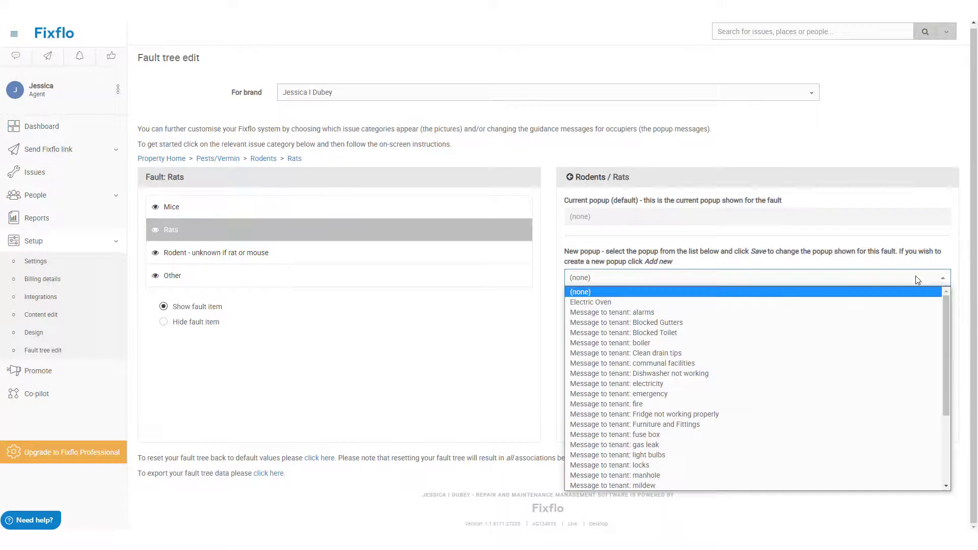
pyautogui.click(917, 279)
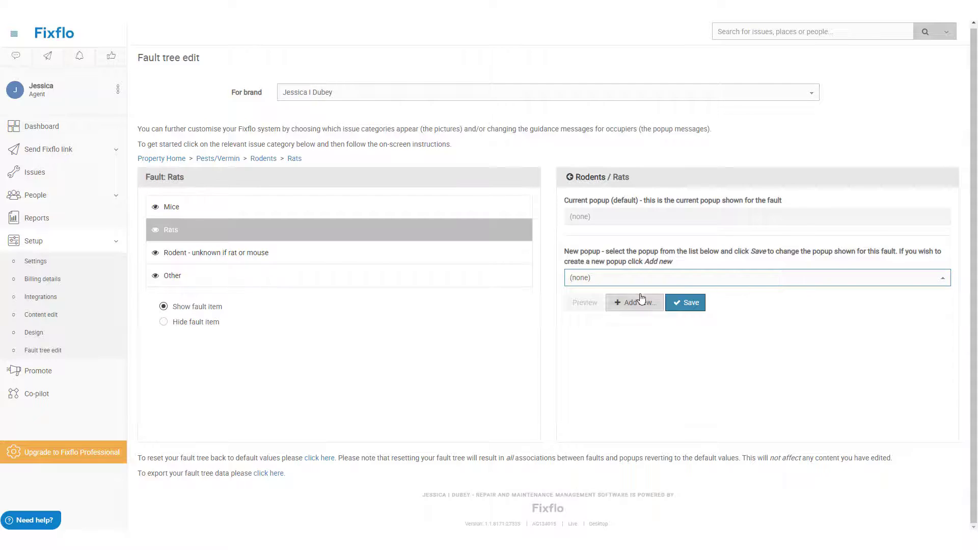
pyautogui.click(641, 299)
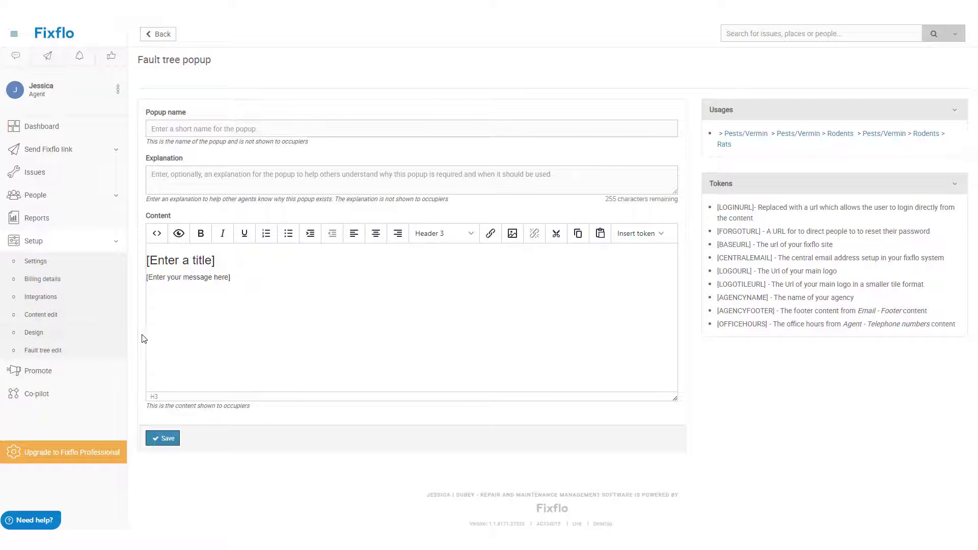
# Step: Go to Setup > Design to view the brand's banner and colour settings
pyautogui.click(124, 340)
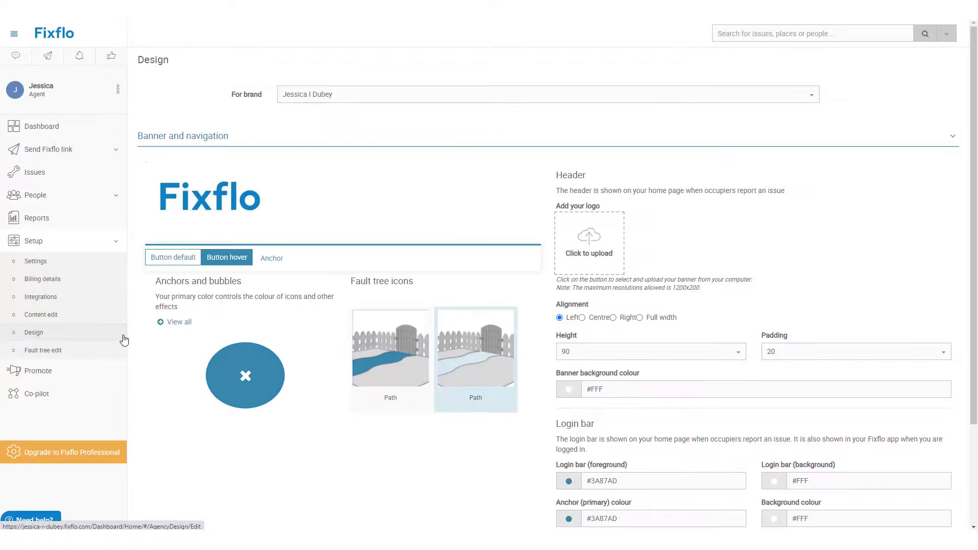
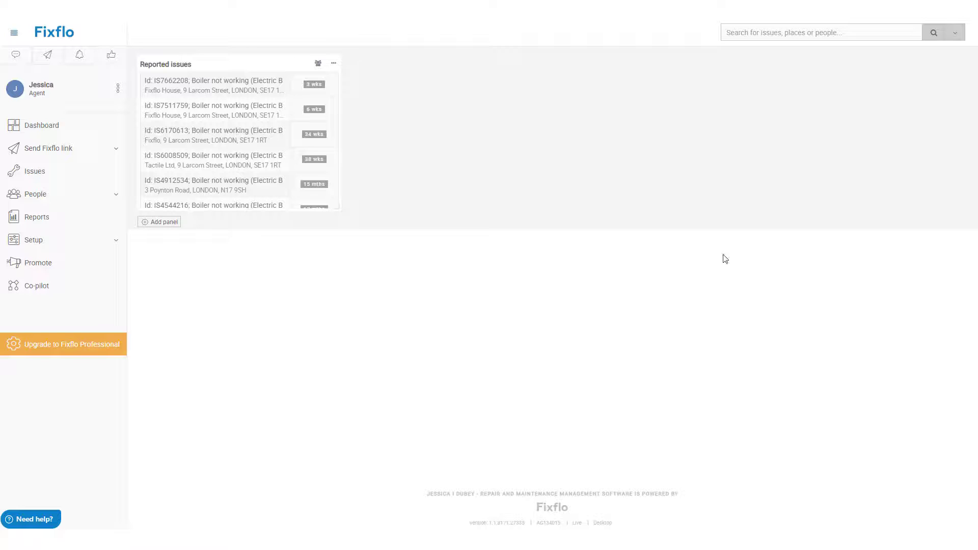
# Step: Open the Promote to occupiers page and view its printable occupier flyer
pyautogui.click(61, 262)
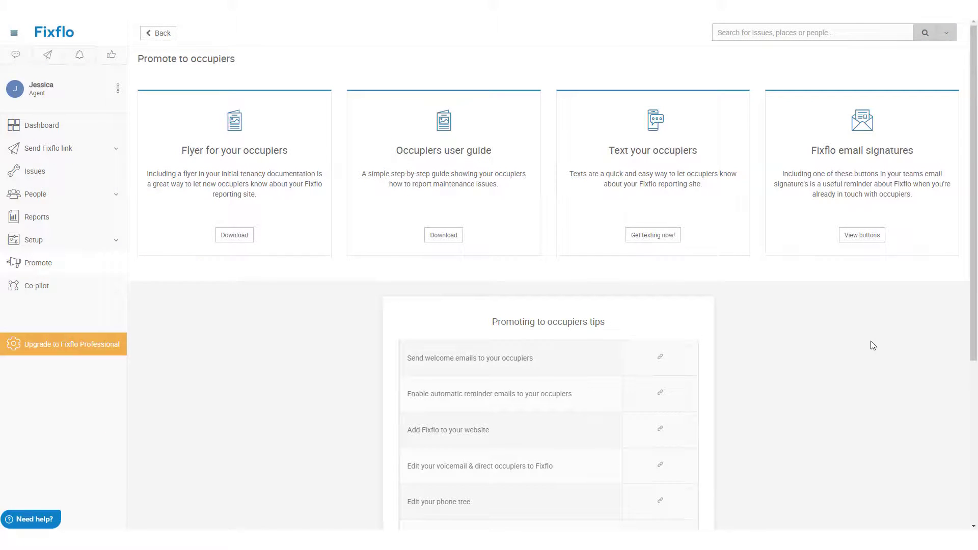
pyautogui.click(229, 240)
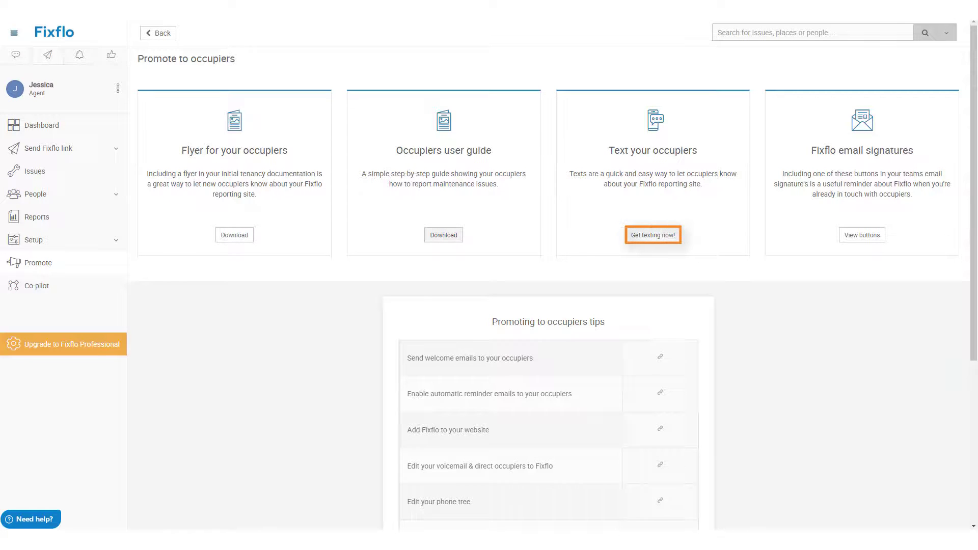
# Step: Set up the Text your occupiers message and switch to its Send message tab
pyautogui.click(653, 235)
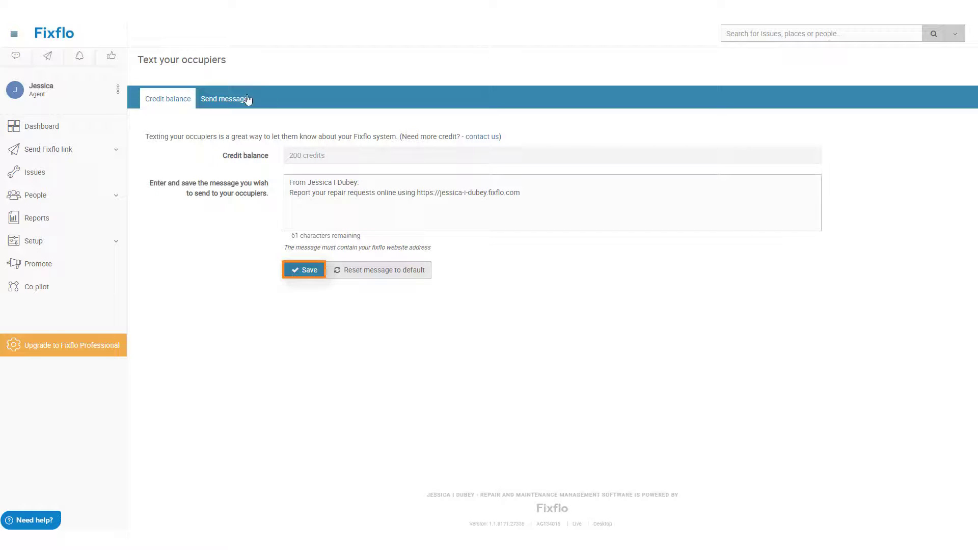
pyautogui.click(207, 101)
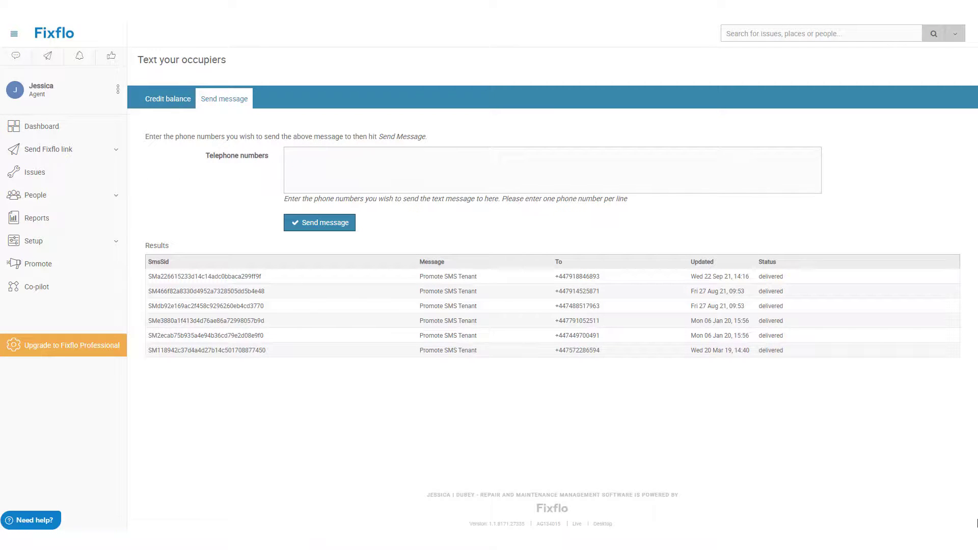
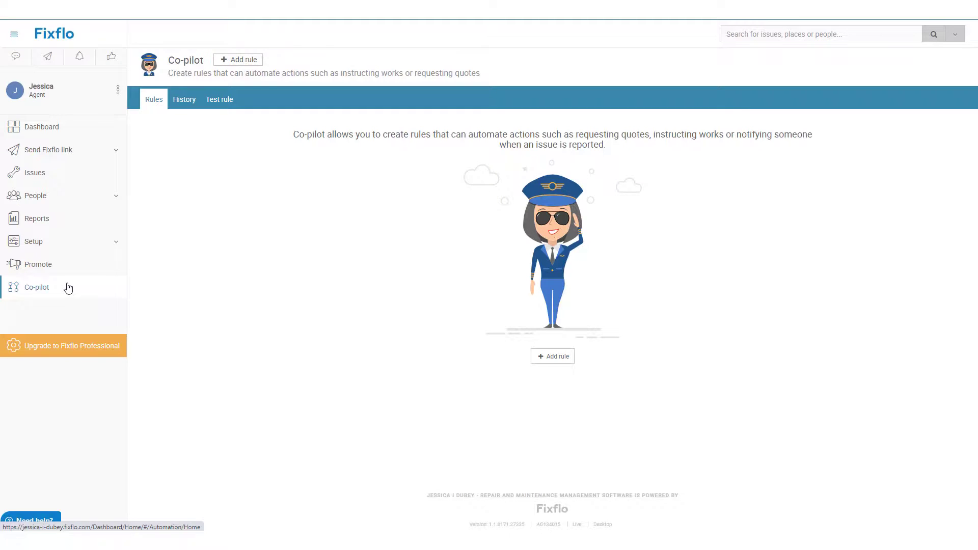
# Step: Create an empty Co-pilot rule named 'Locked out - notify occupier' and tick Enabled
pyautogui.click(240, 63)
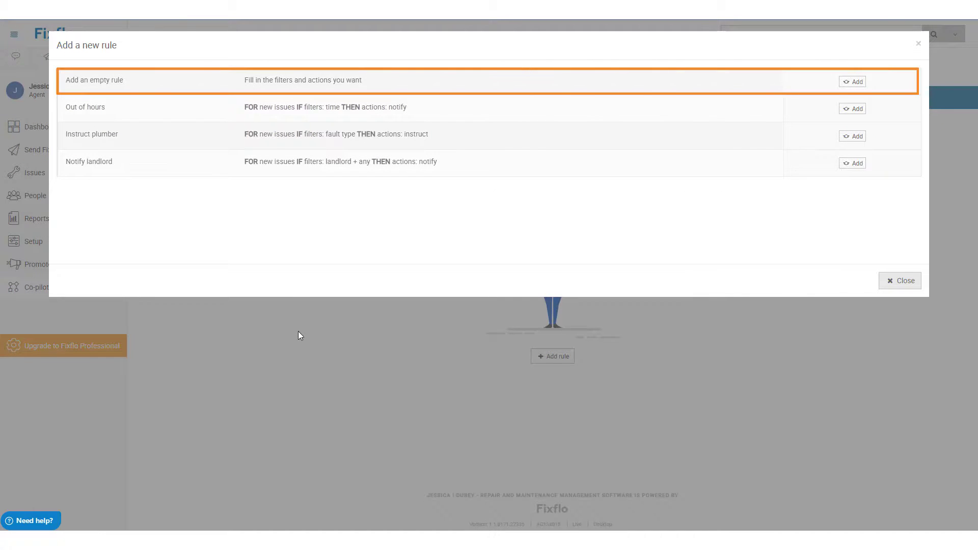
pyautogui.click(852, 81)
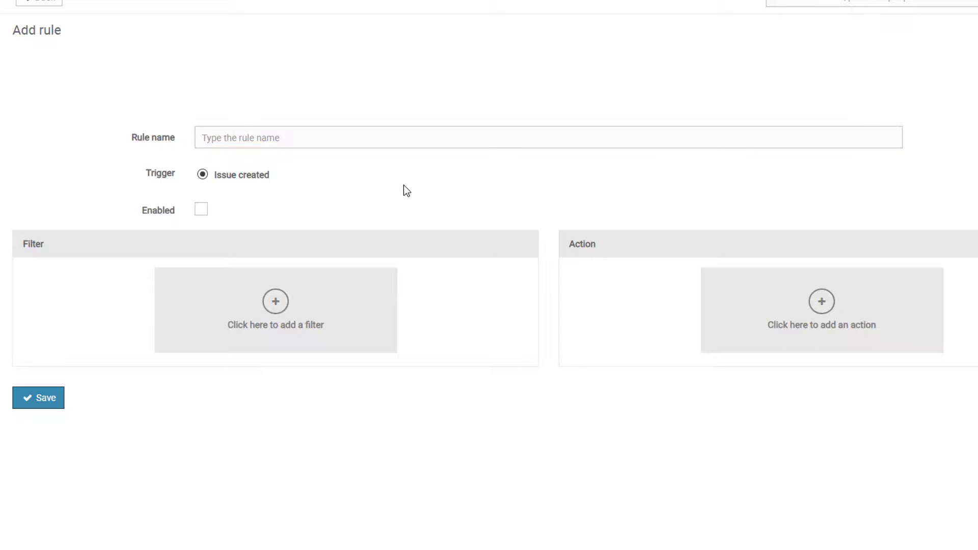
pyautogui.click(397, 136)
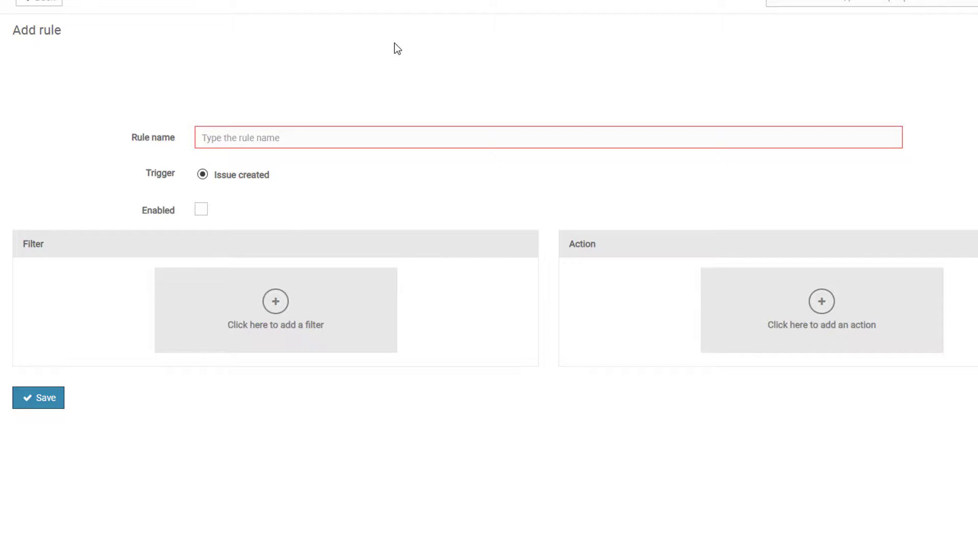
pyautogui.write('Locked out - notify occupier')
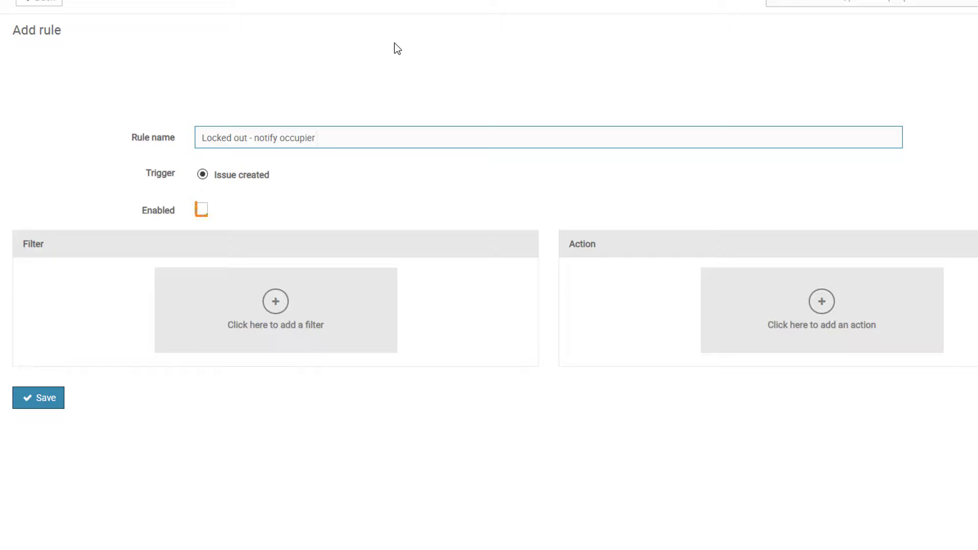
pyautogui.click(201, 209)
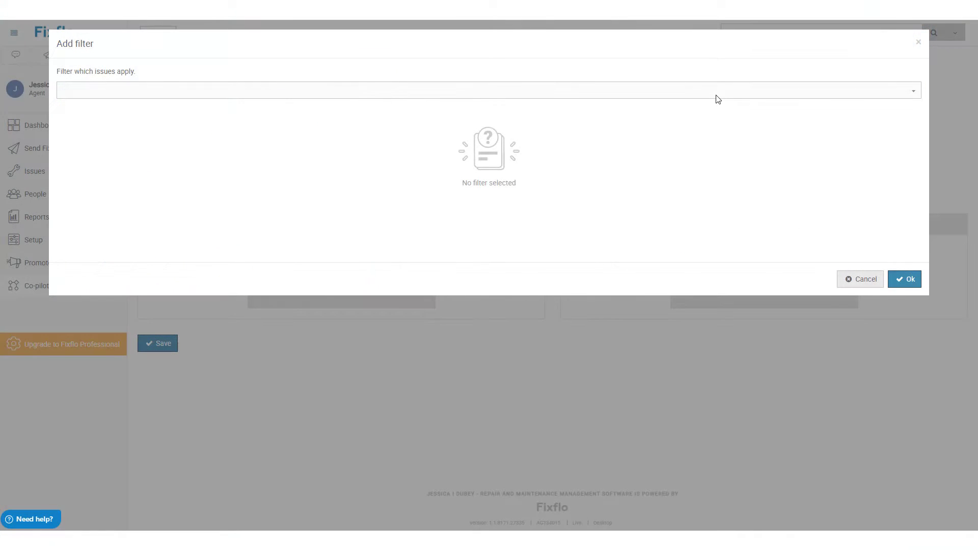
# Step: Add a Fault filter for Doors, Garages and Locks > Locks and Keys > Key lost
pyautogui.click(707, 92)
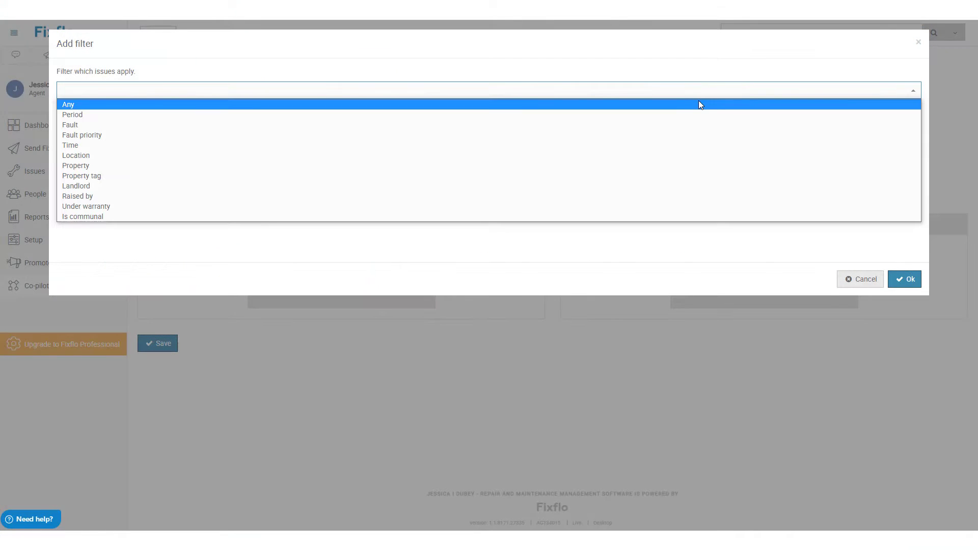
pyautogui.click(680, 122)
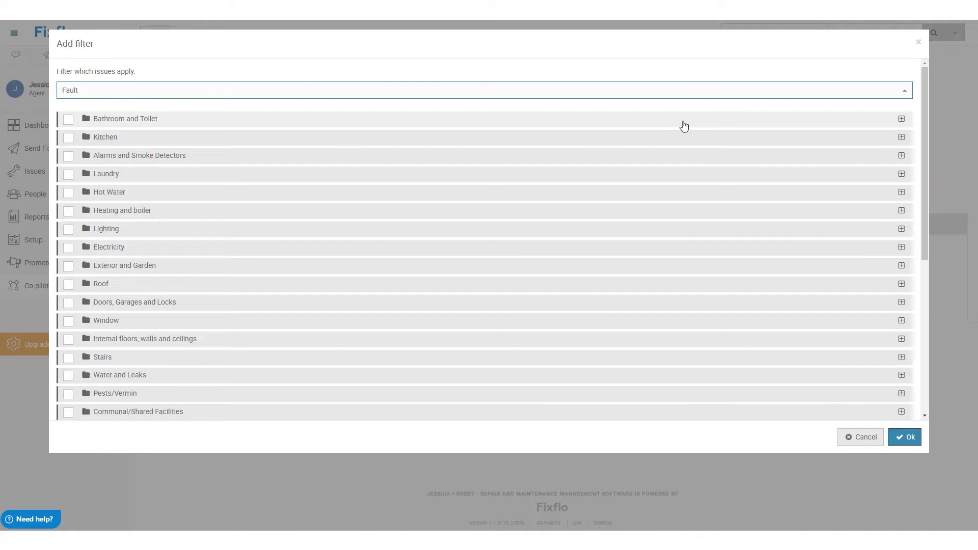
pyautogui.click(74, 125)
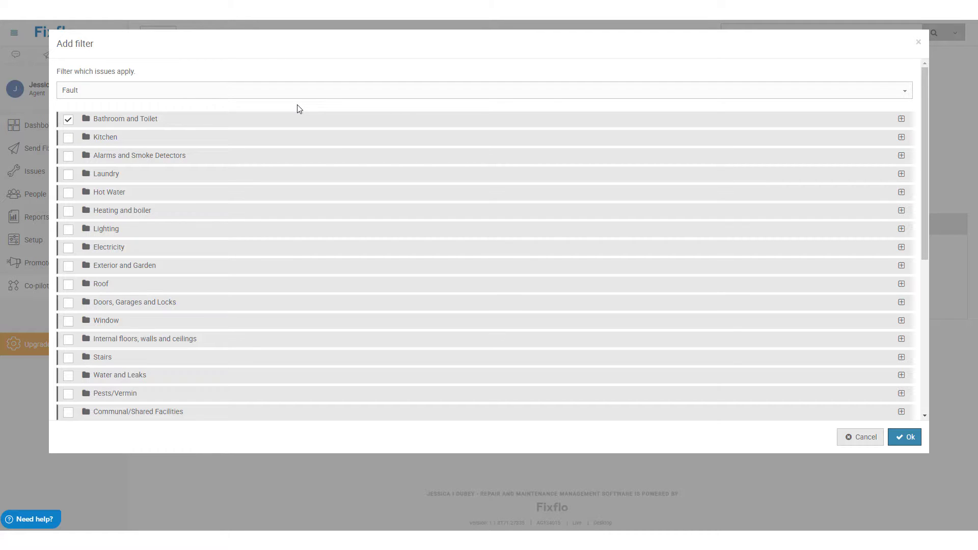
pyautogui.click(300, 125)
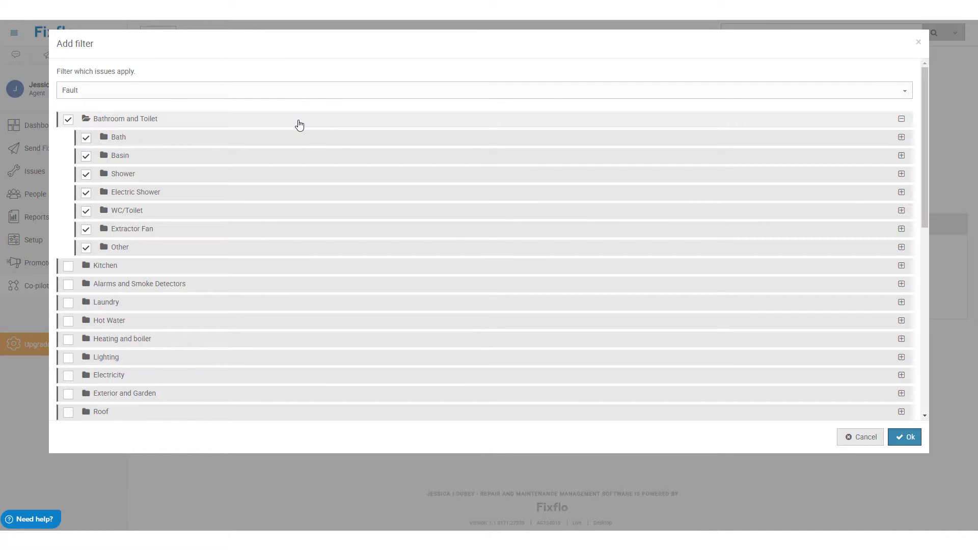
pyautogui.click(300, 124)
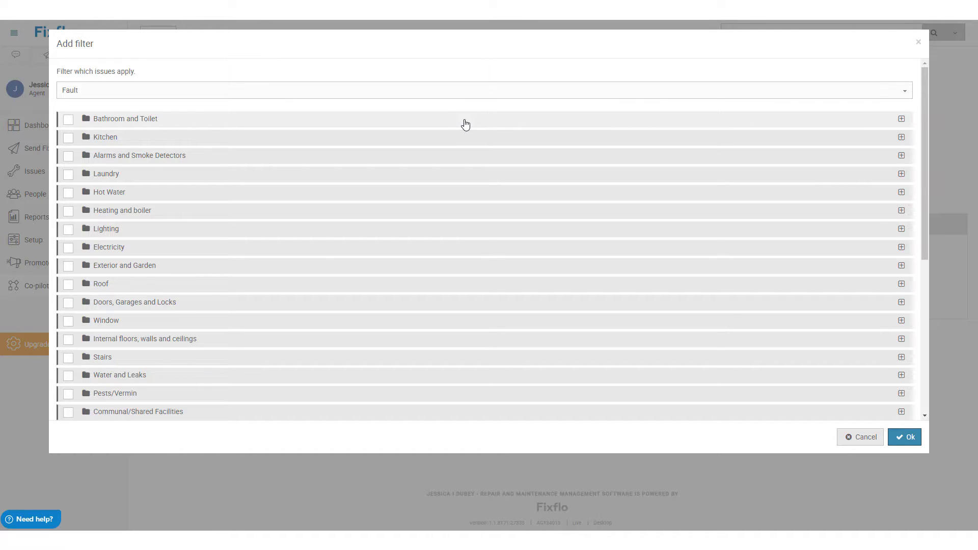
pyautogui.click(267, 310)
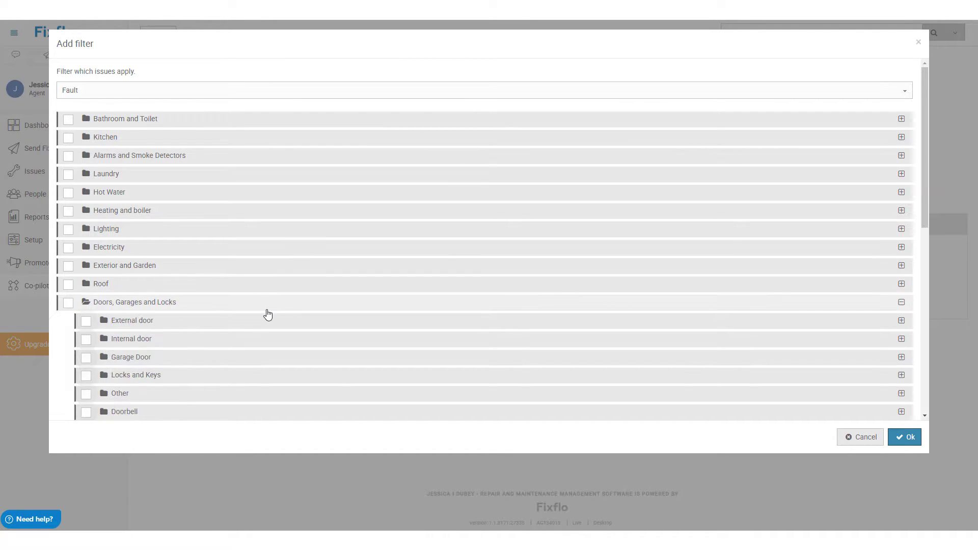
pyautogui.click(284, 377)
pyautogui.scroll(-3, 421, 378)
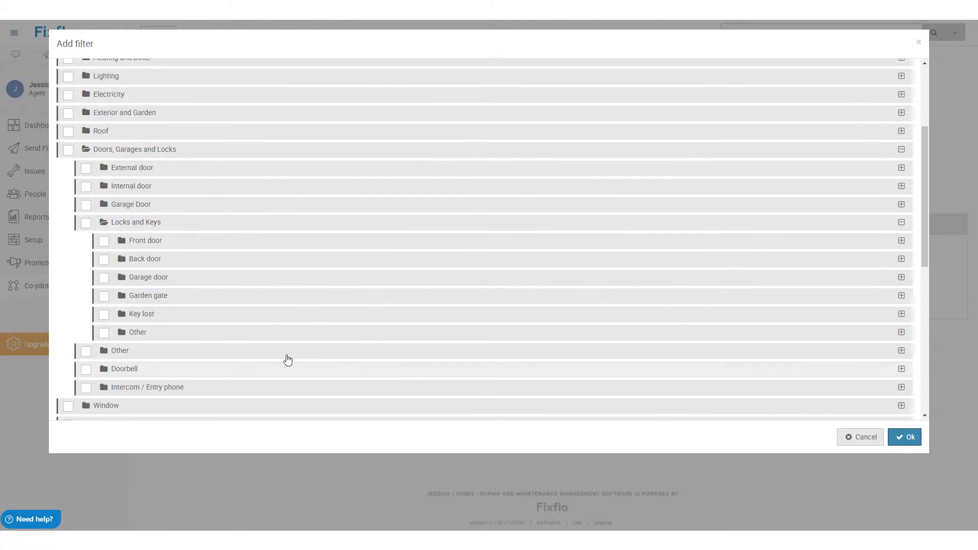
pyautogui.click(105, 319)
pyautogui.click(255, 320)
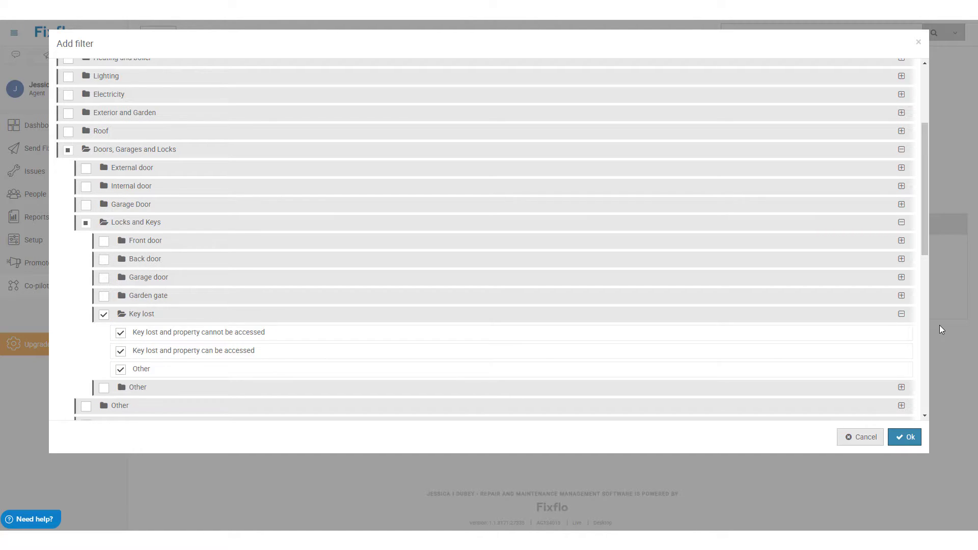
pyautogui.click(910, 438)
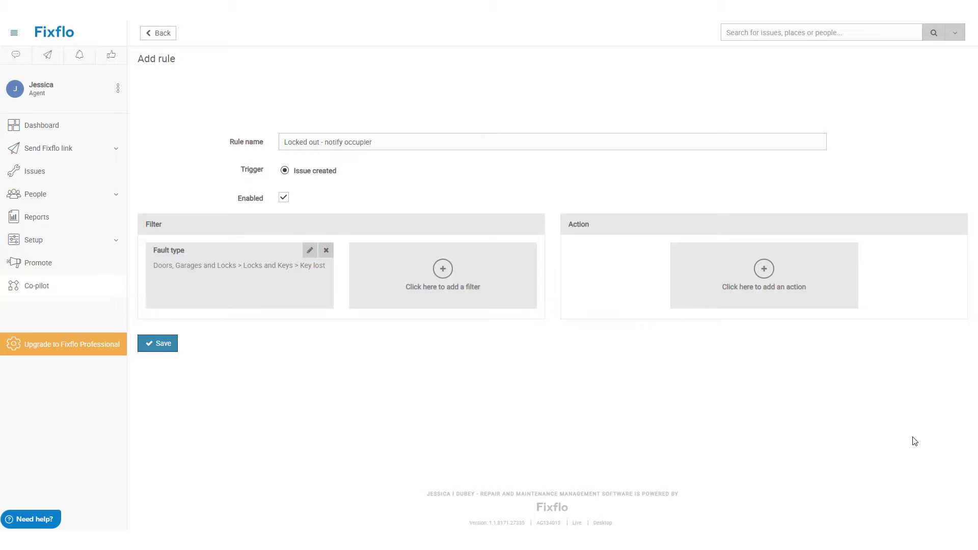
# Step: Add a Time filter selecting every hour on Saturday and Sunday
pyautogui.click(418, 279)
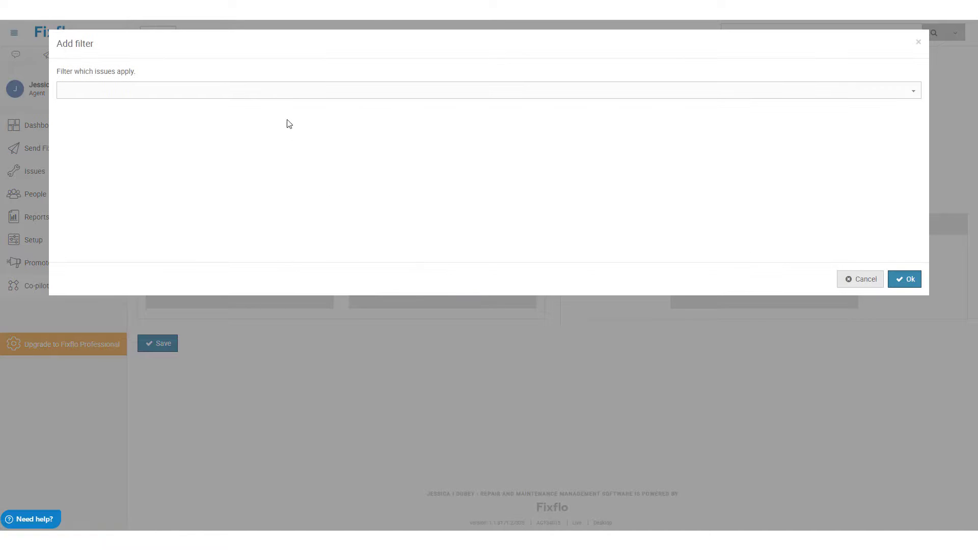
pyautogui.click(280, 94)
pyautogui.click(275, 136)
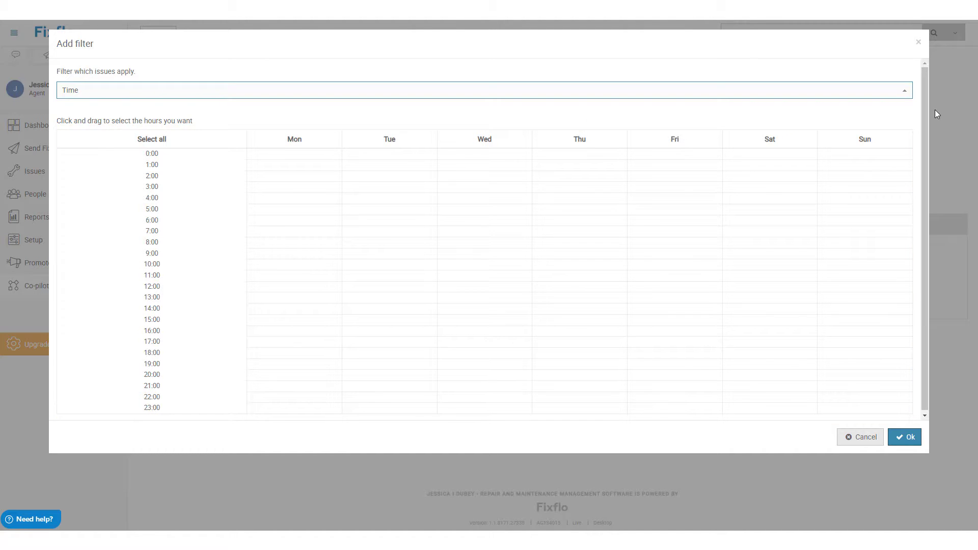
pyautogui.click(786, 144)
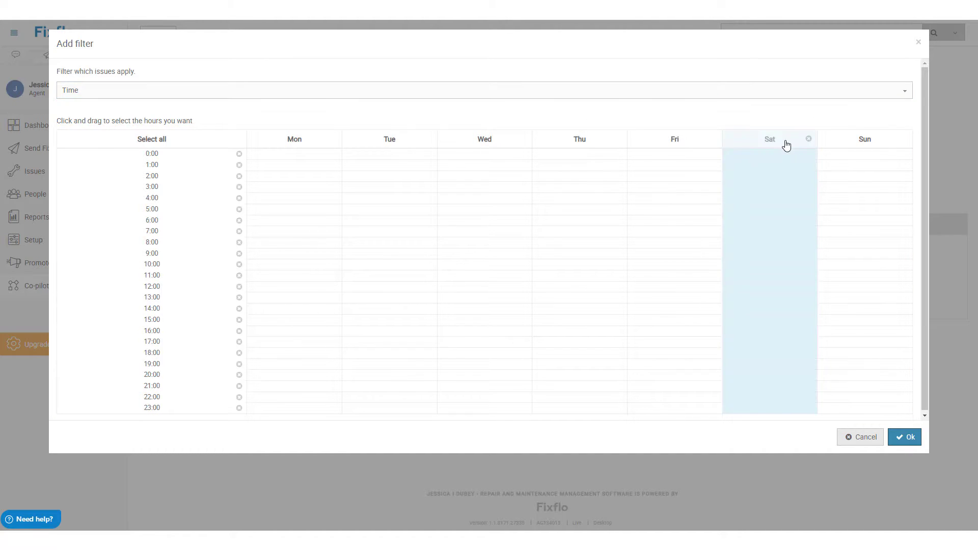
pyautogui.moveTo(705, 176); pyautogui.dragTo(703, 243)
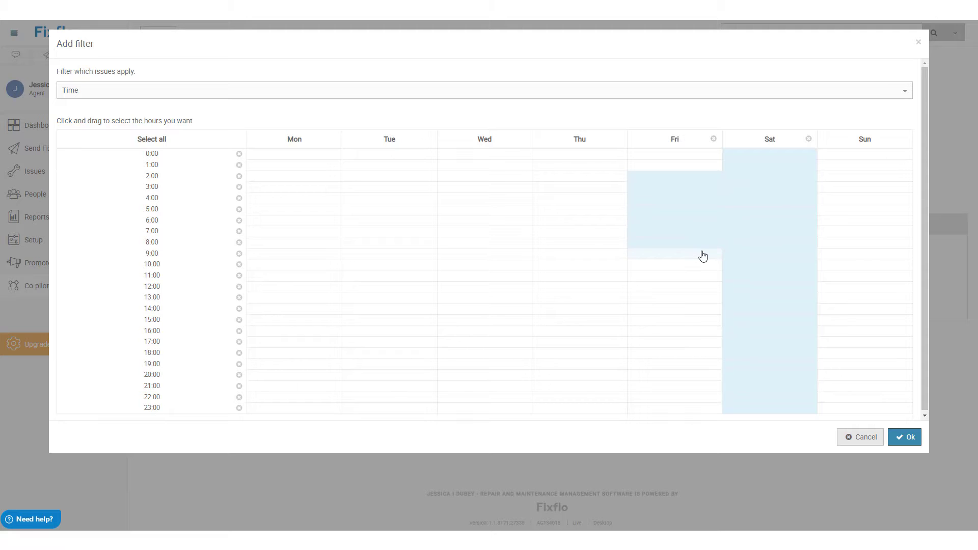
pyautogui.click(713, 139)
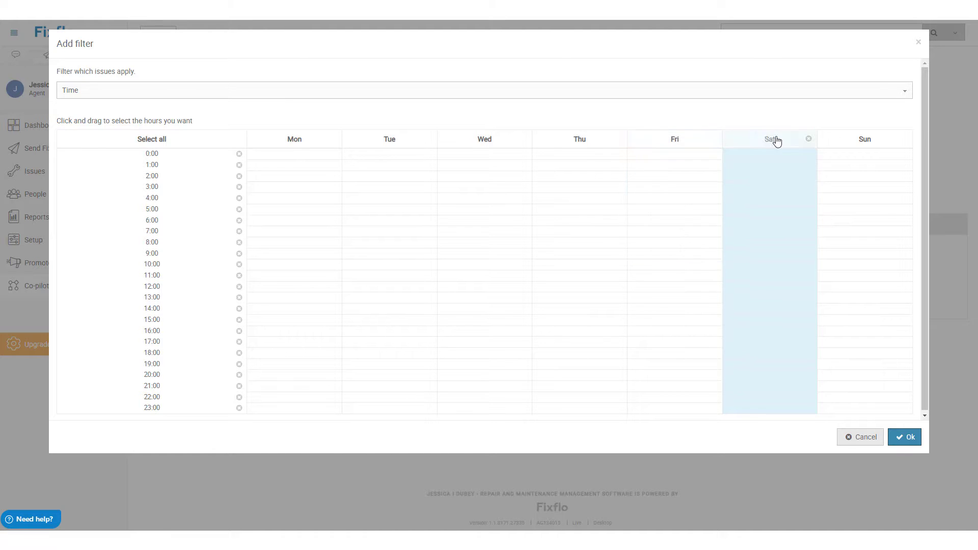
pyautogui.click(842, 140)
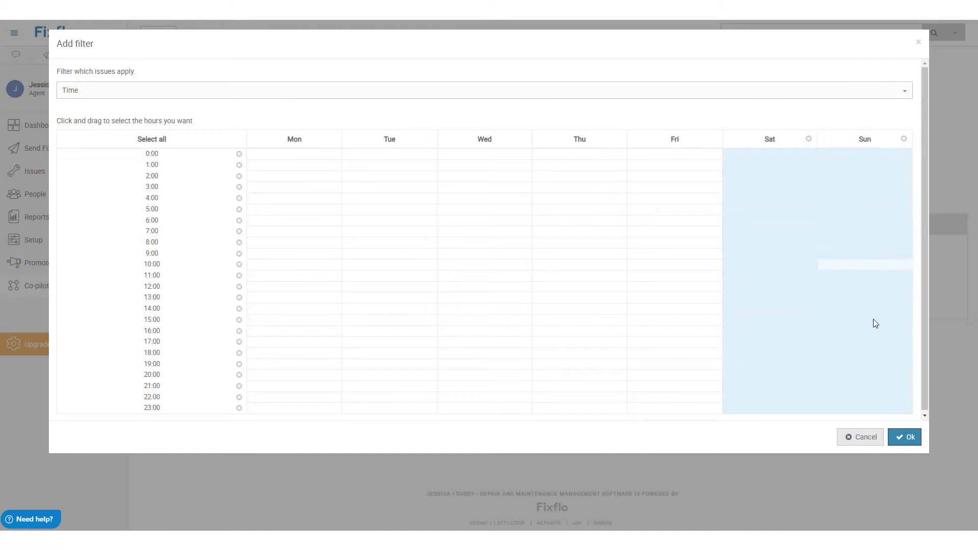
pyautogui.click(905, 438)
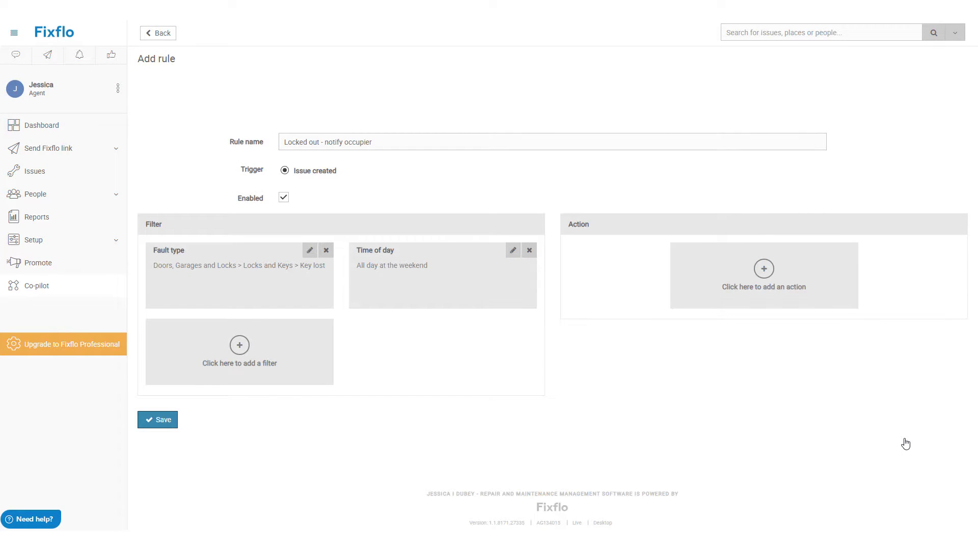
# Step: Add a Notify action to the Occupier with a 'Hi,' message asking them to call a contact
pyautogui.click(781, 272)
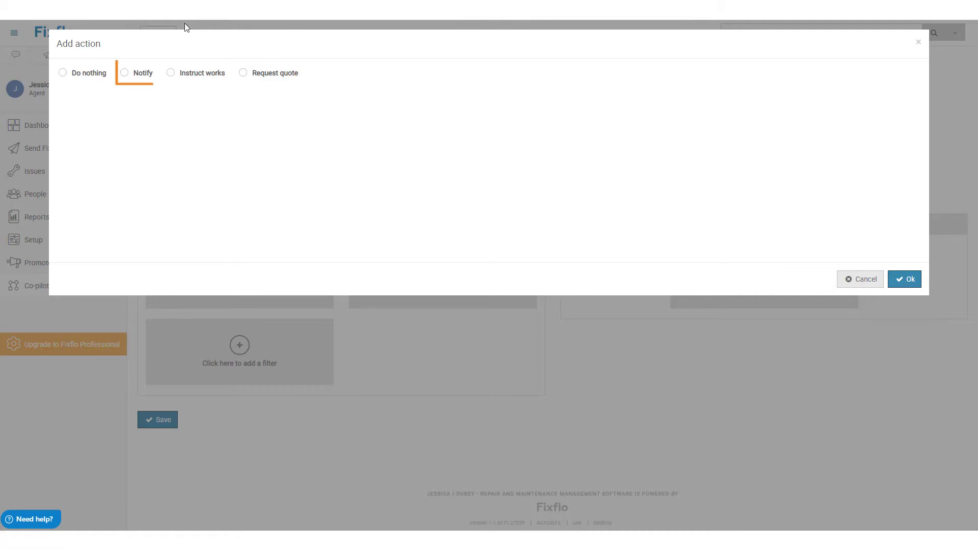
pyautogui.click(141, 74)
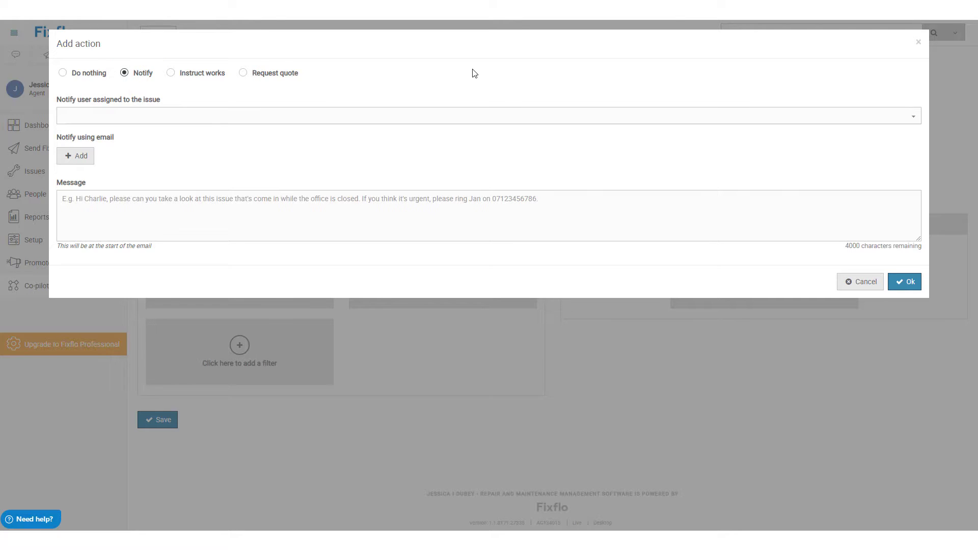
pyautogui.click(488, 118)
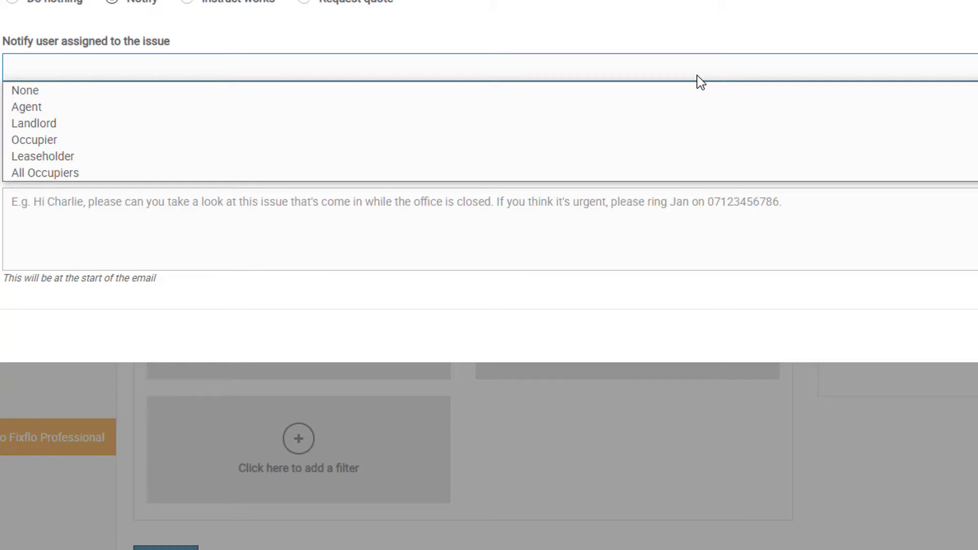
pyautogui.click(674, 135)
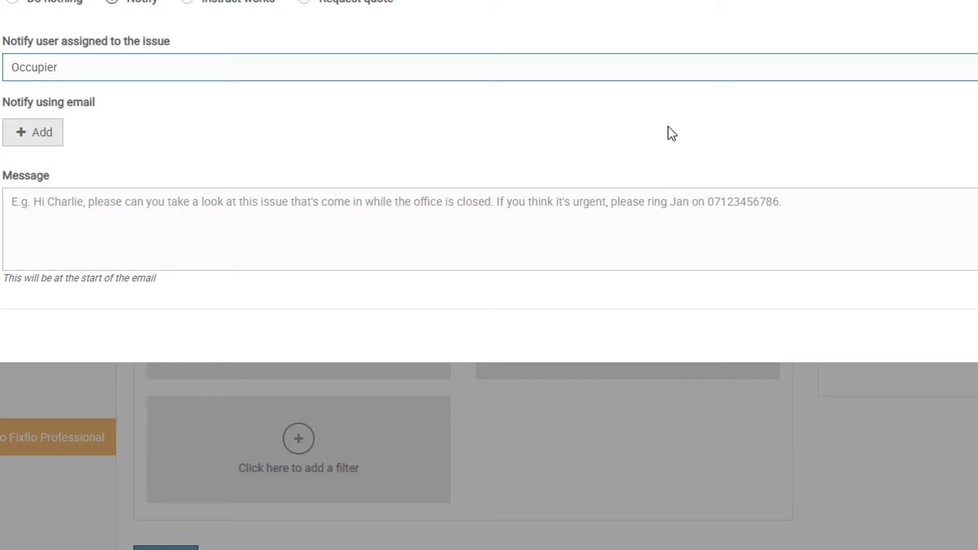
pyautogui.click(675, 203)
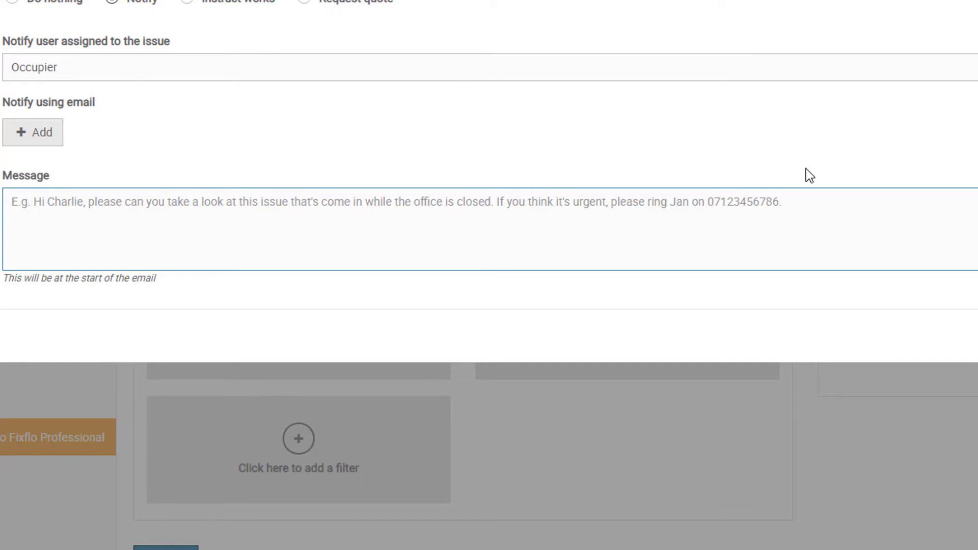
pyautogui.press('Return')
pyautogui.press('Return')
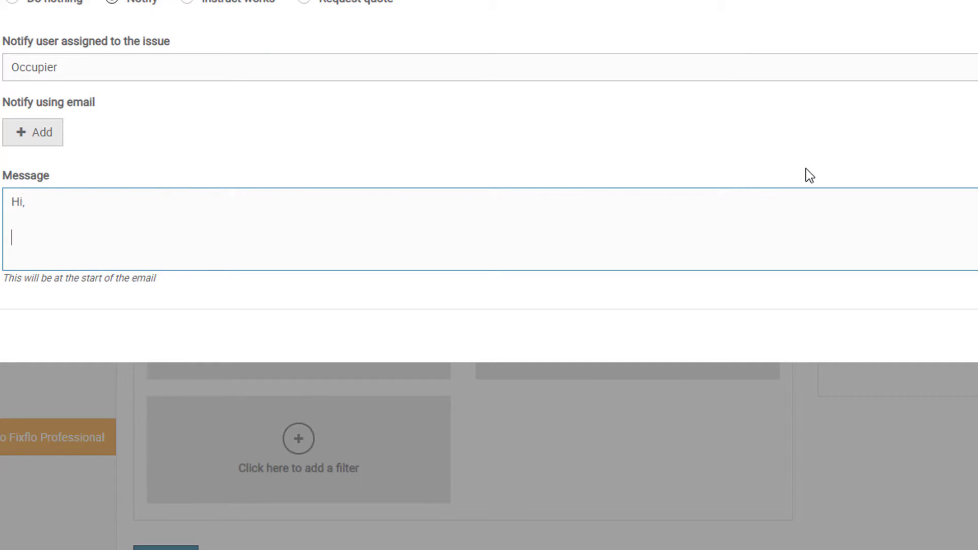
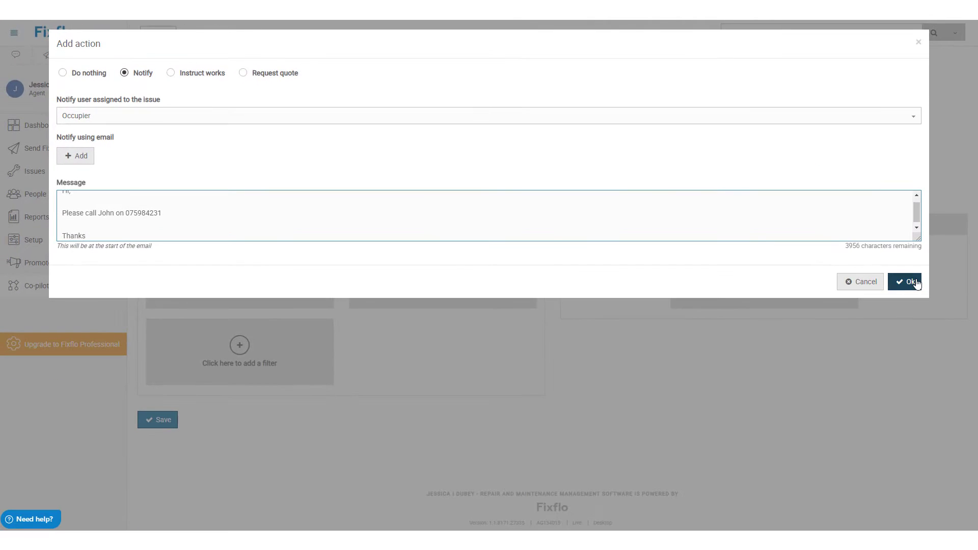
pyautogui.click(912, 283)
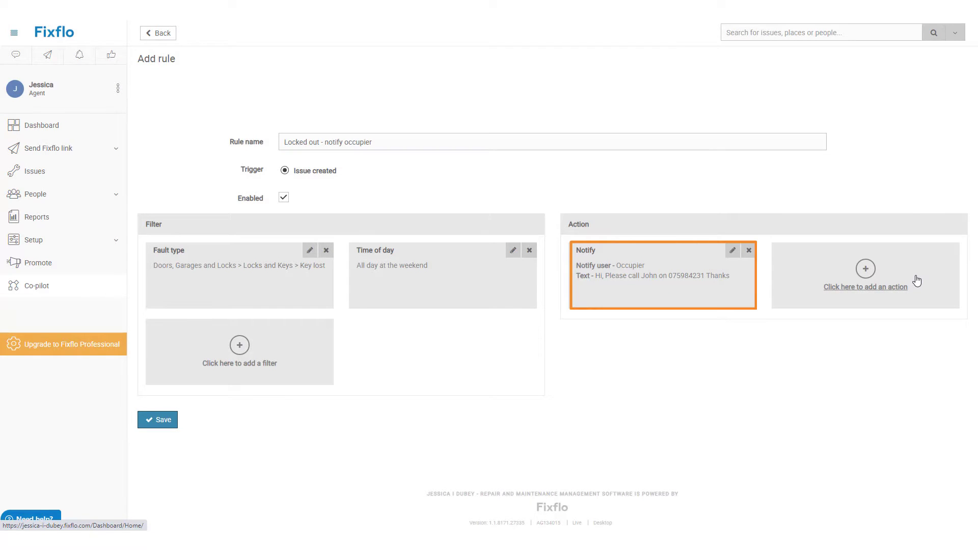